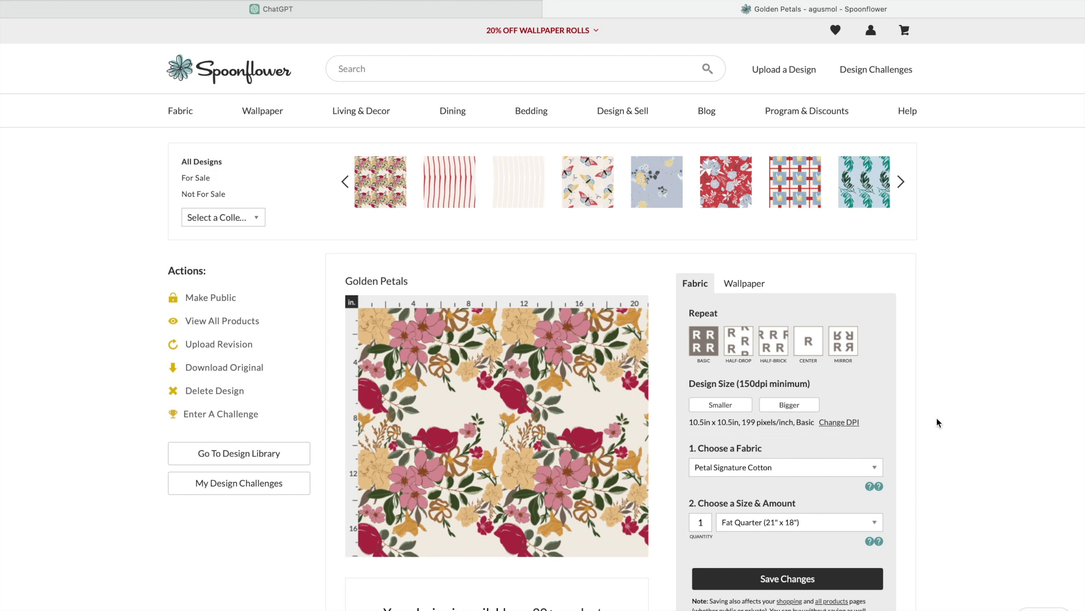
# - Scroll the Golden Petals page down to the Marketing & Selling details with the empty tags list
pyautogui.scroll(-1, 937, 423)
pyautogui.scroll(1, 937, 423)
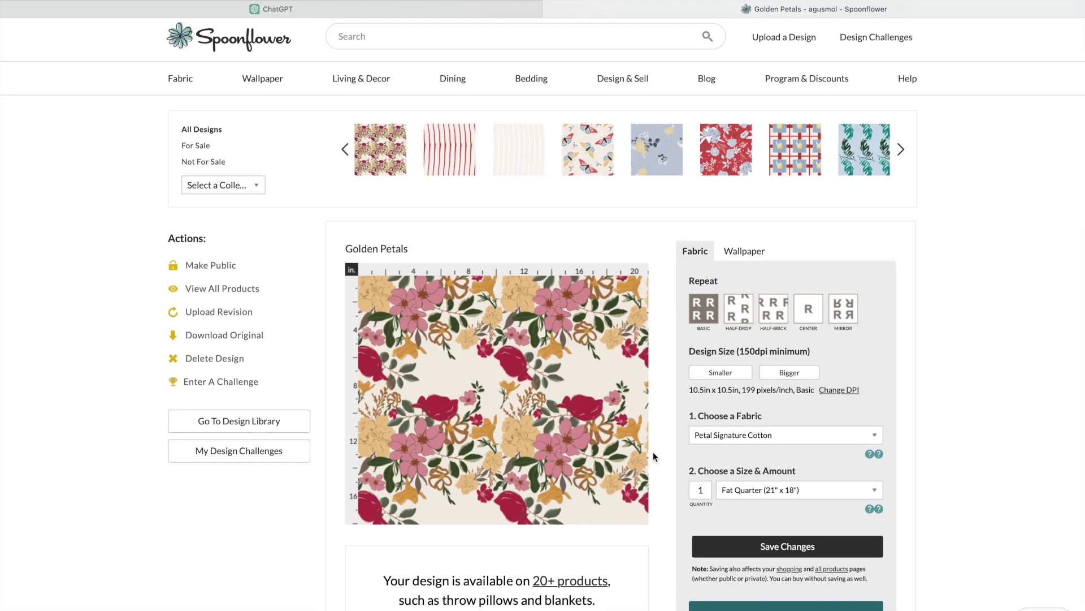
pyautogui.scroll(-1, 652, 452)
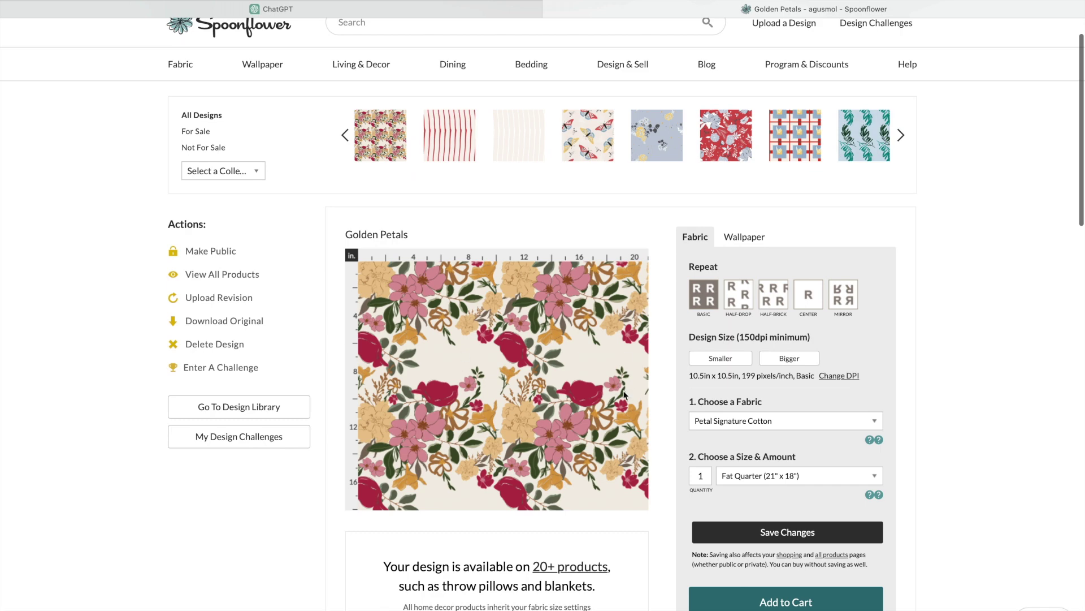
pyautogui.scroll(-5, 668, 452)
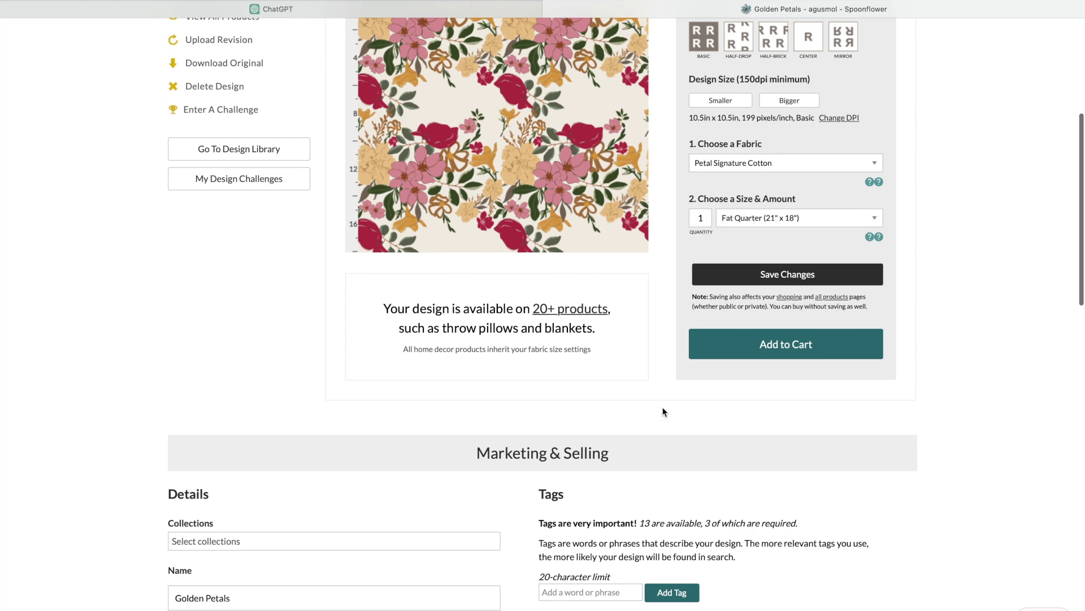
# - Scroll down through the Details, Tags, Thumbnail and Sell or Display sections
pyautogui.scroll(-3, 664, 412)
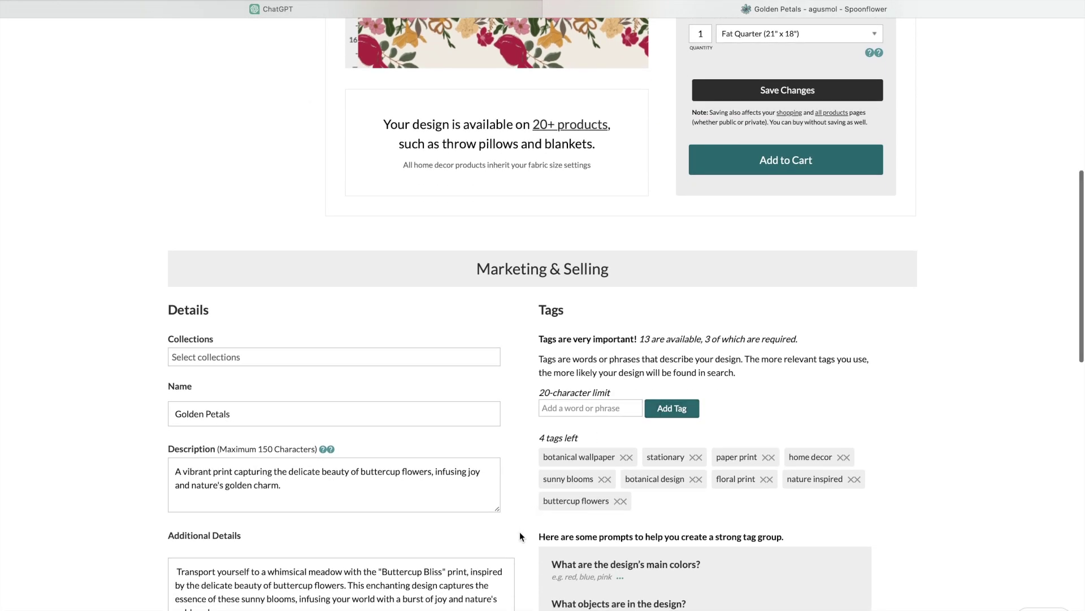
pyautogui.scroll(-1, 520, 531)
pyautogui.scroll(-3, 520, 531)
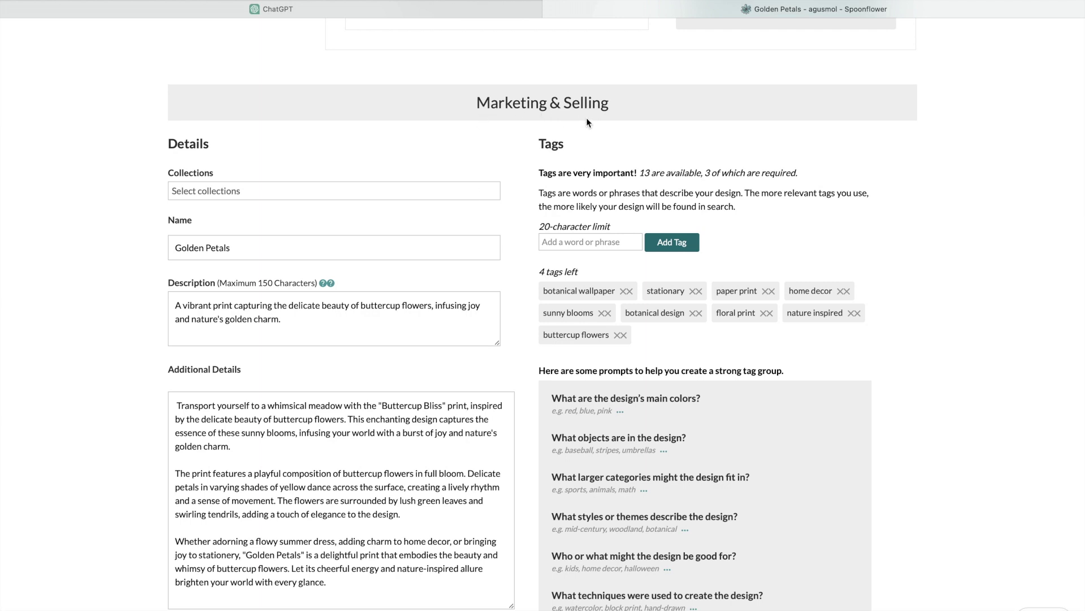
pyautogui.scroll(-2, 469, 176)
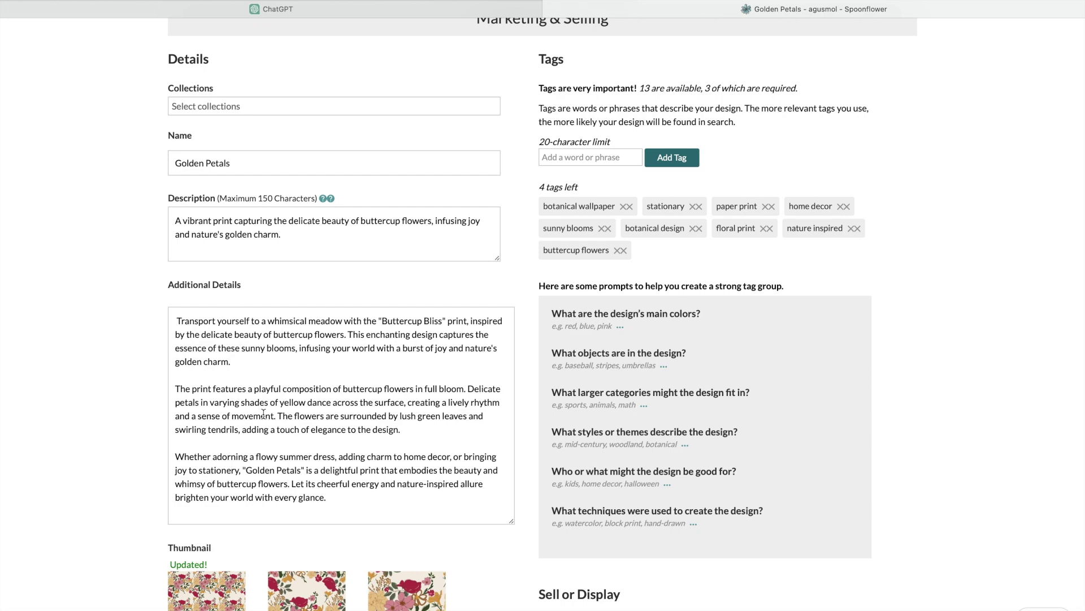
pyautogui.scroll(-1, 263, 414)
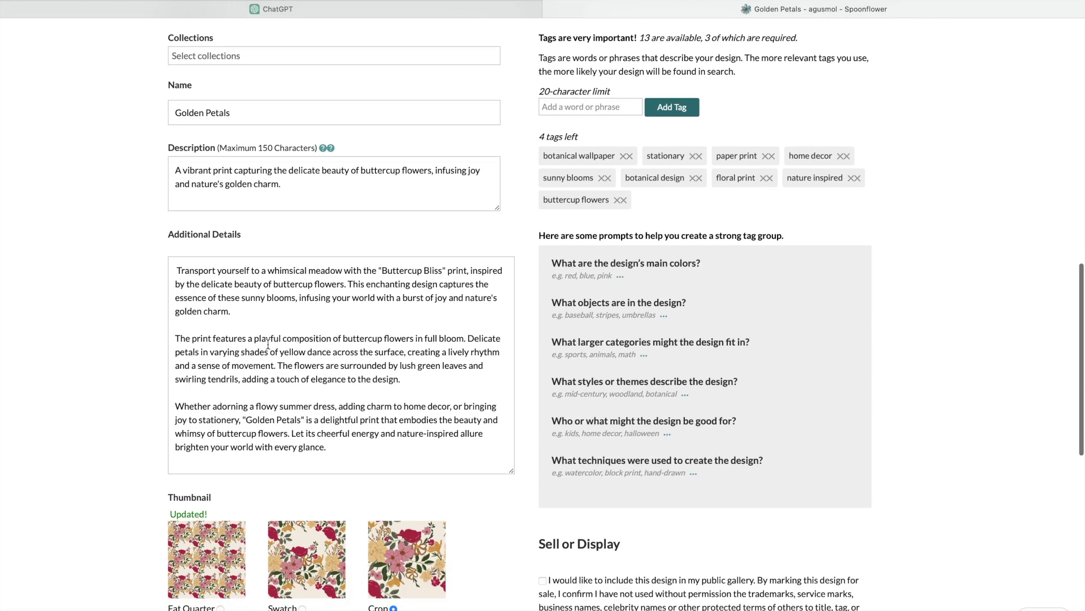
pyautogui.scroll(-1, 268, 344)
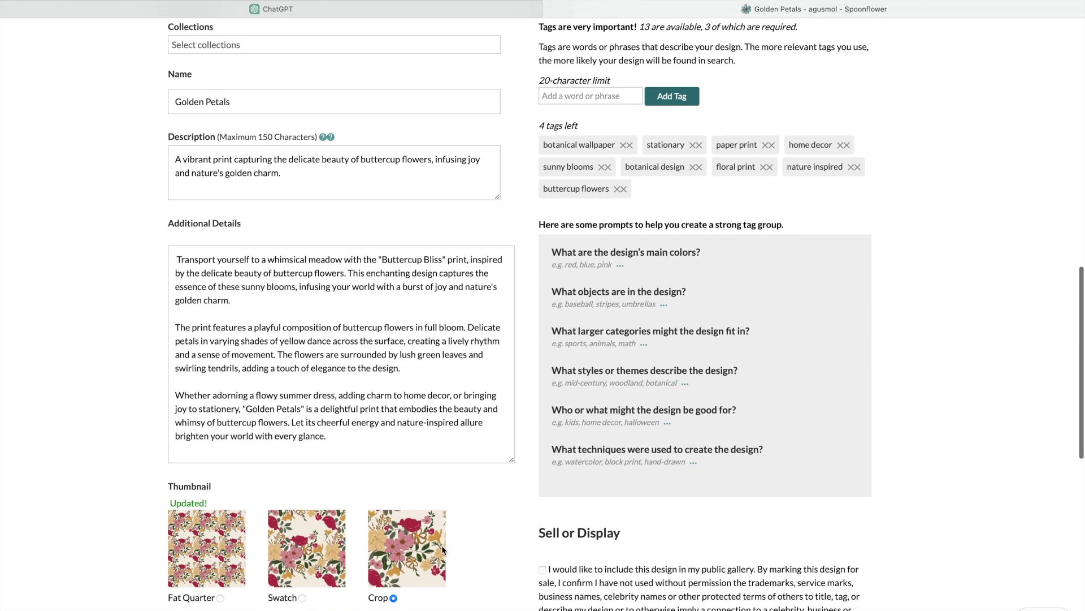
# - Scroll back up to the top of the design page and switch to ChatGPT
pyautogui.scroll(1, 490, 551)
pyautogui.scroll(1, 489, 551)
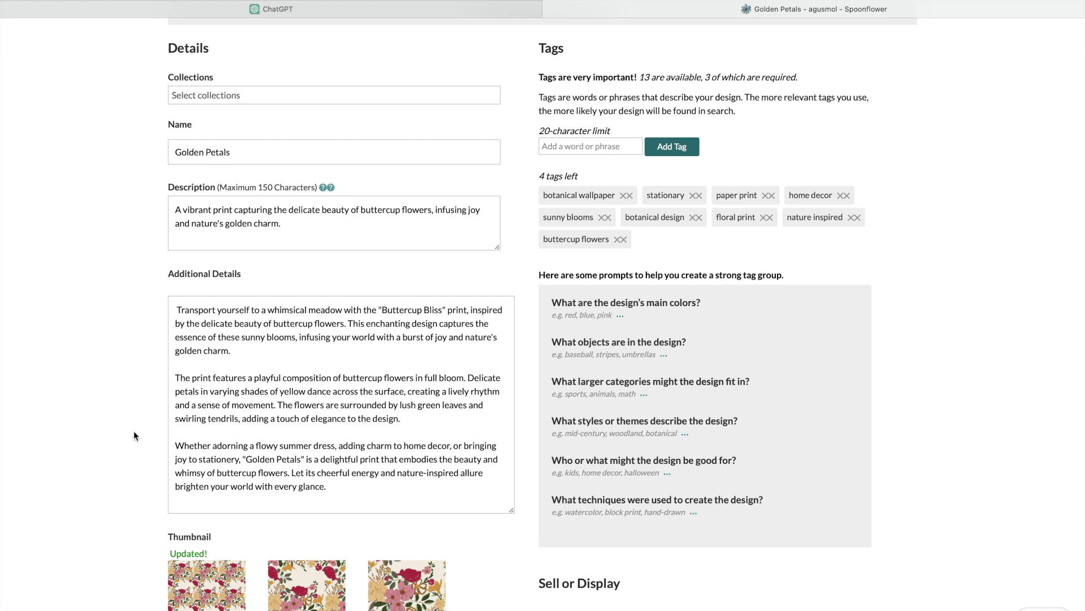
pyautogui.scroll(3, 134, 434)
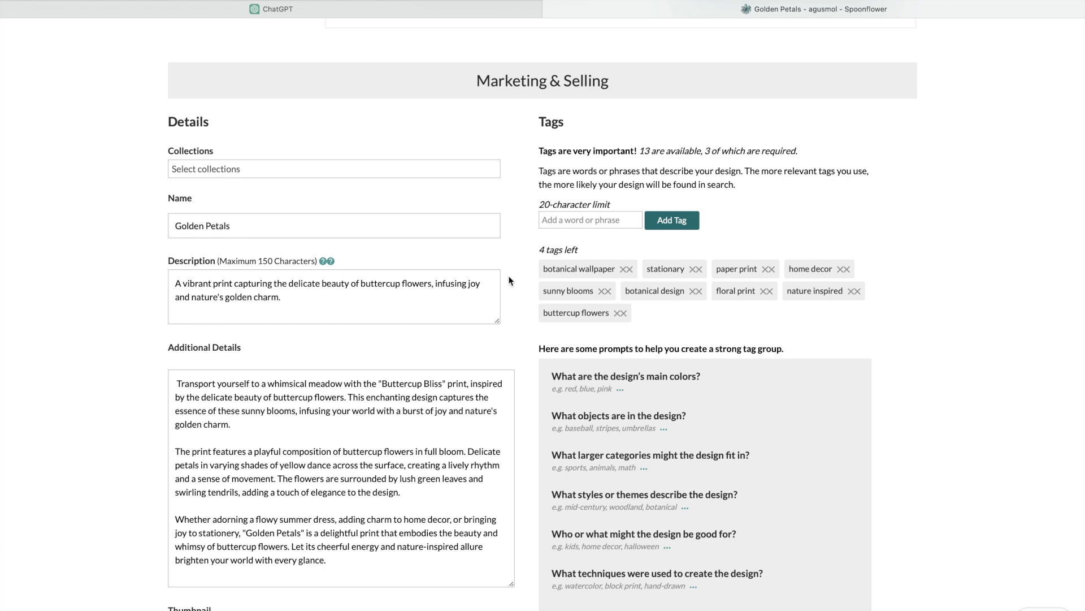
pyautogui.scroll(-3, 509, 280)
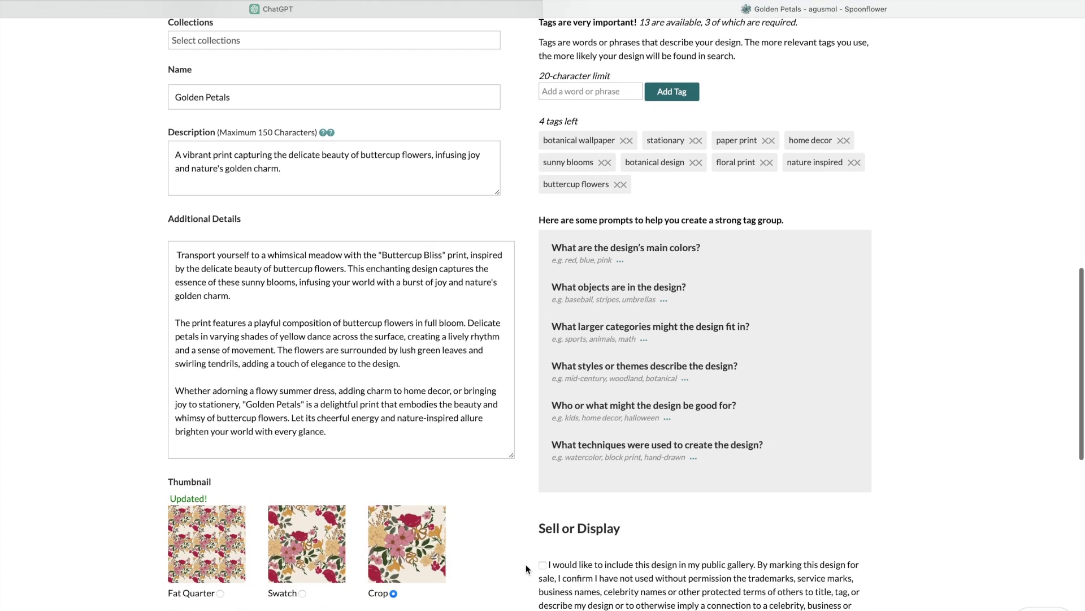
pyautogui.scroll(-5, 526, 564)
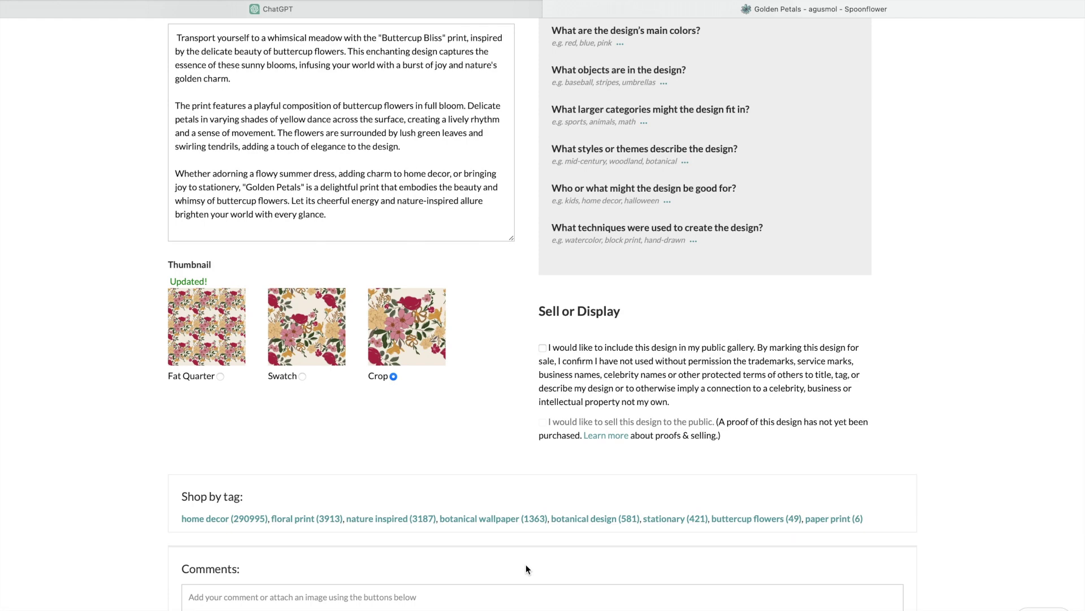
pyautogui.scroll(6, 525, 568)
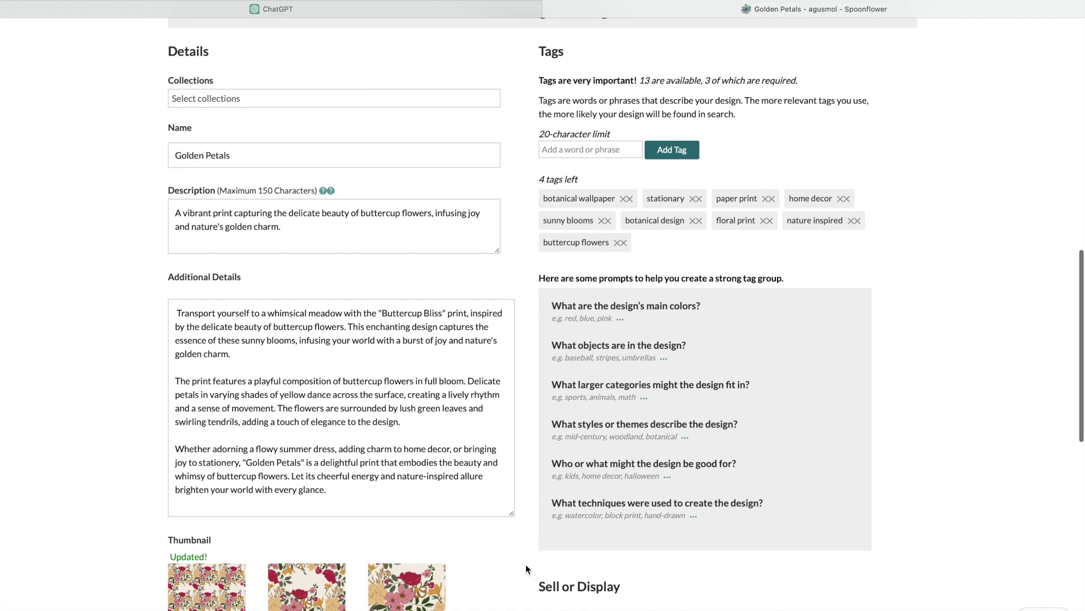
pyautogui.scroll(15, 525, 564)
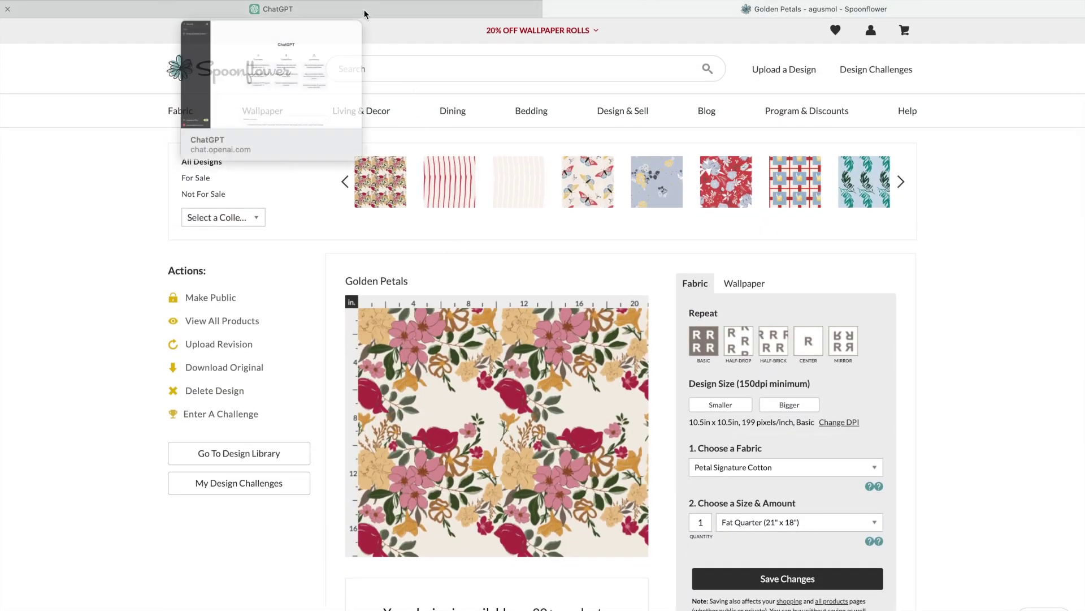
pyautogui.click(365, 10)
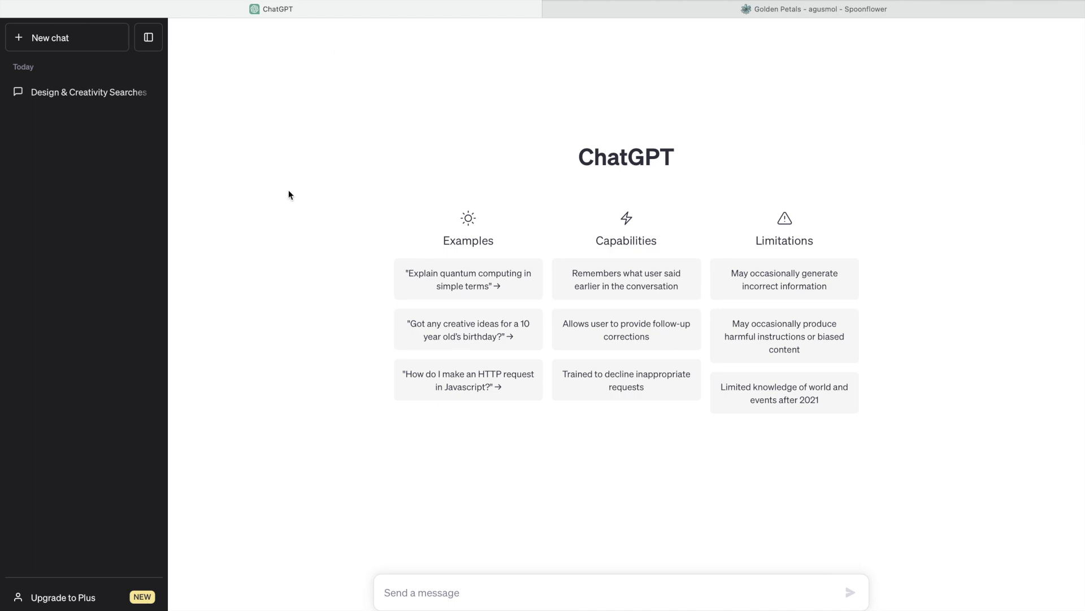
pyautogui.moveTo(546, 3)
pyautogui.click(784, 12)
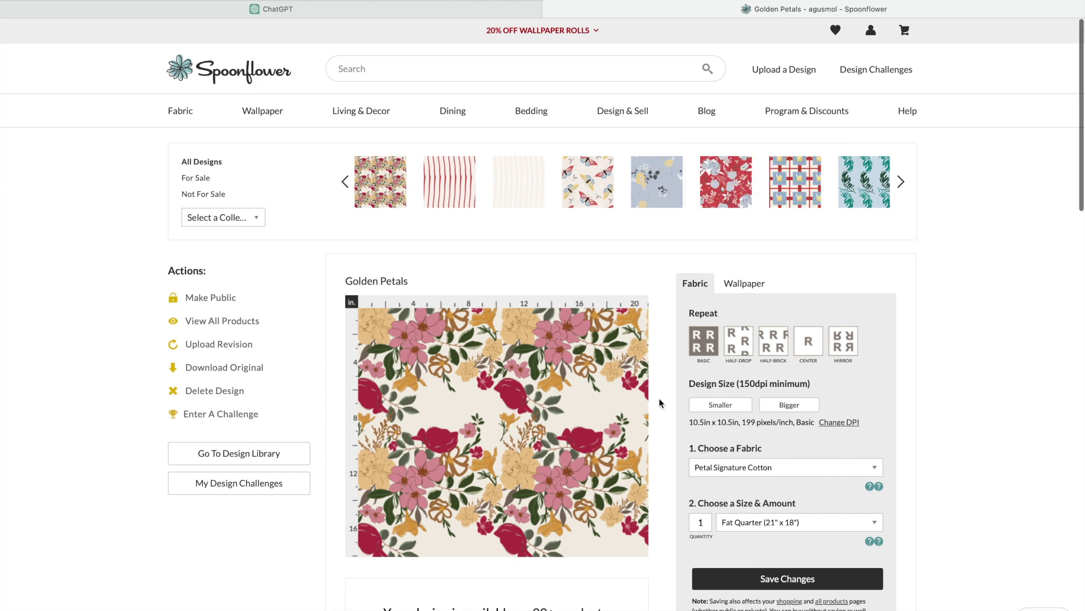
# - Open the Design Challenges link in a new tab and view it
pyautogui.scroll(-3, 485, 483)
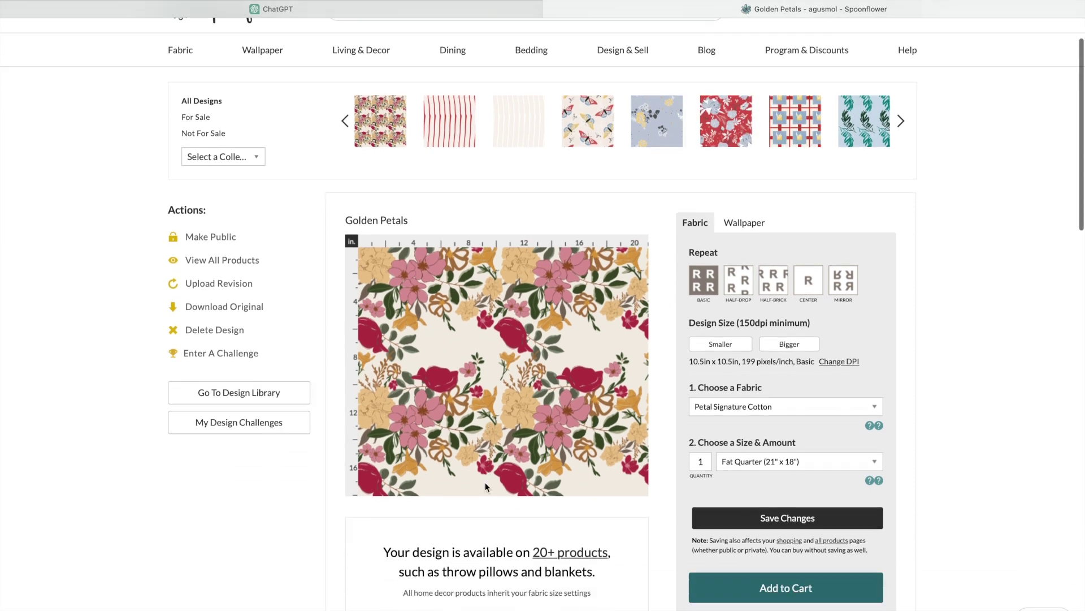
pyautogui.scroll(1, 312, 526)
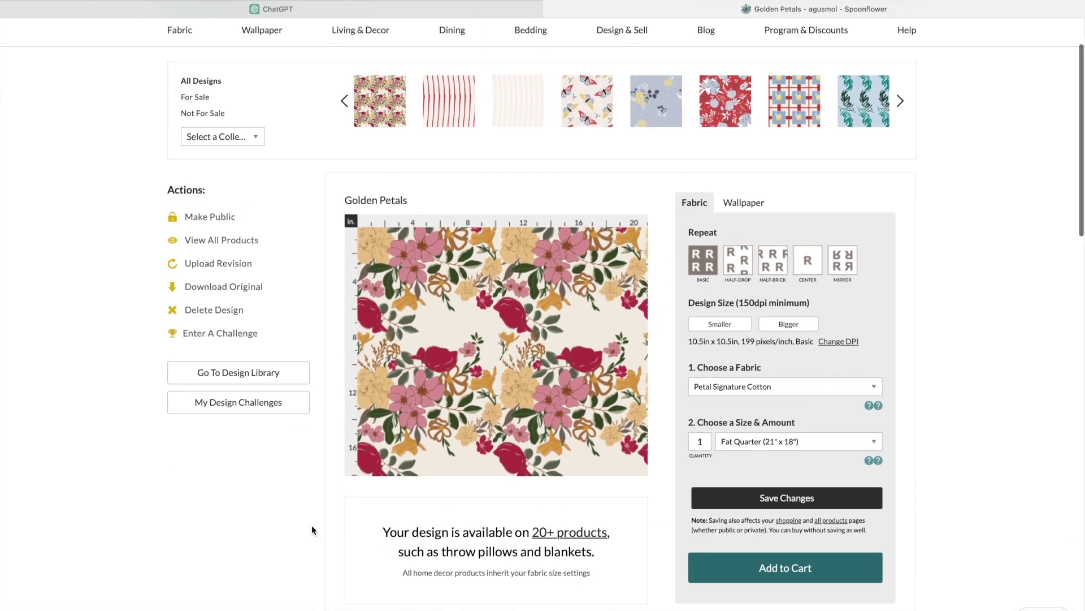
pyautogui.scroll(1, 312, 530)
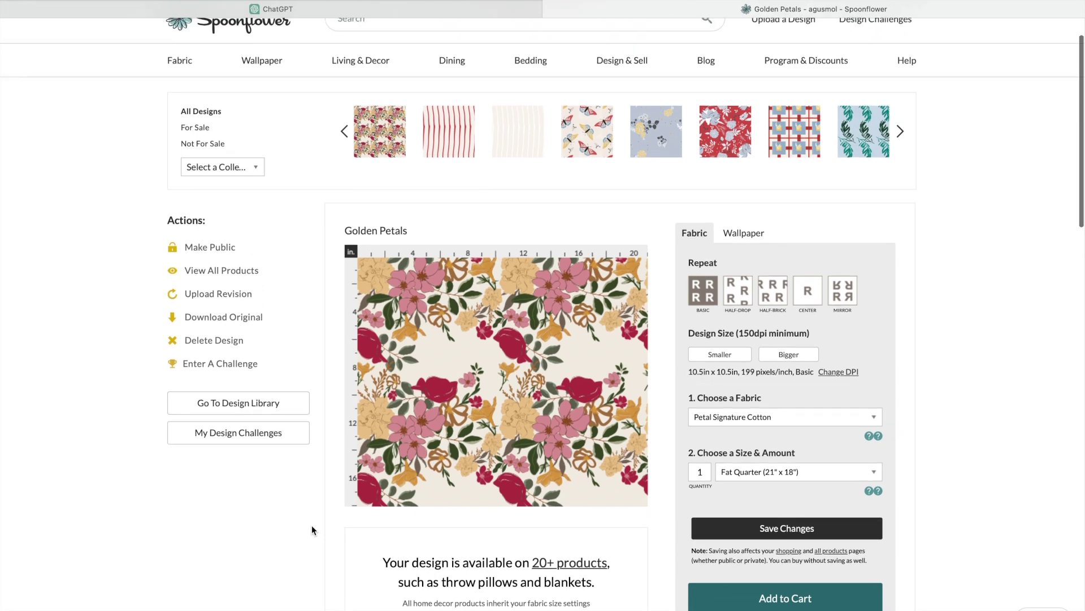
pyautogui.scroll(2, 311, 525)
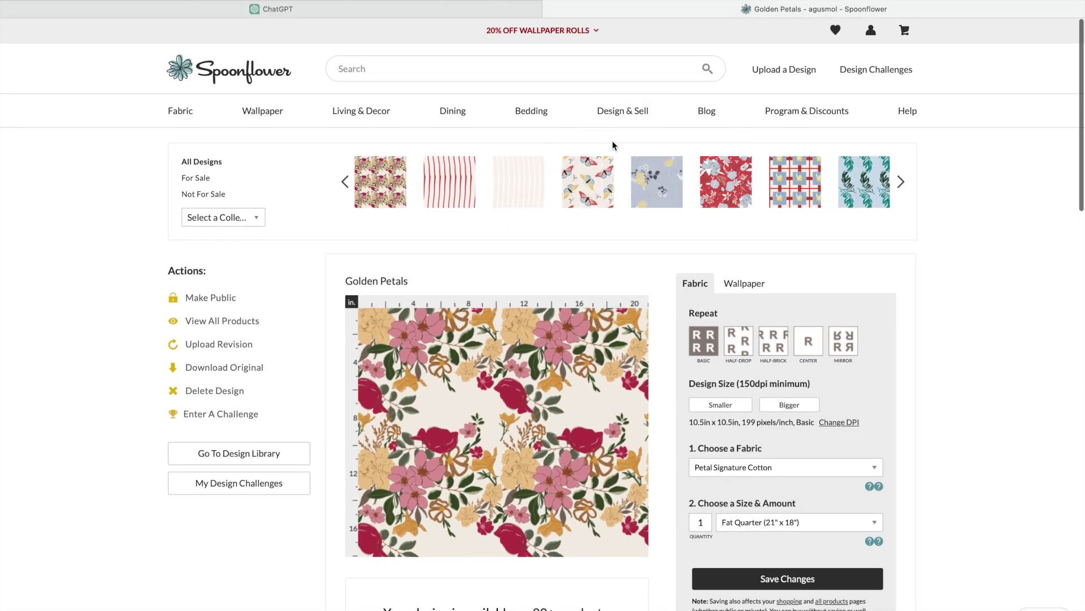
pyautogui.moveTo(623, 116)
pyautogui.rightClick(632, 168)
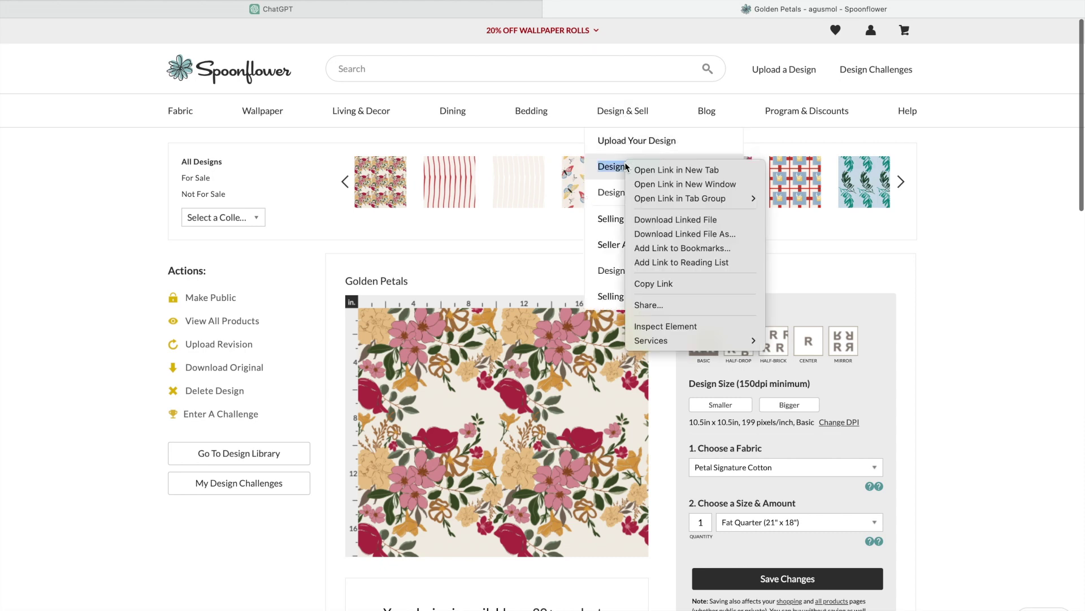
pyautogui.click(635, 169)
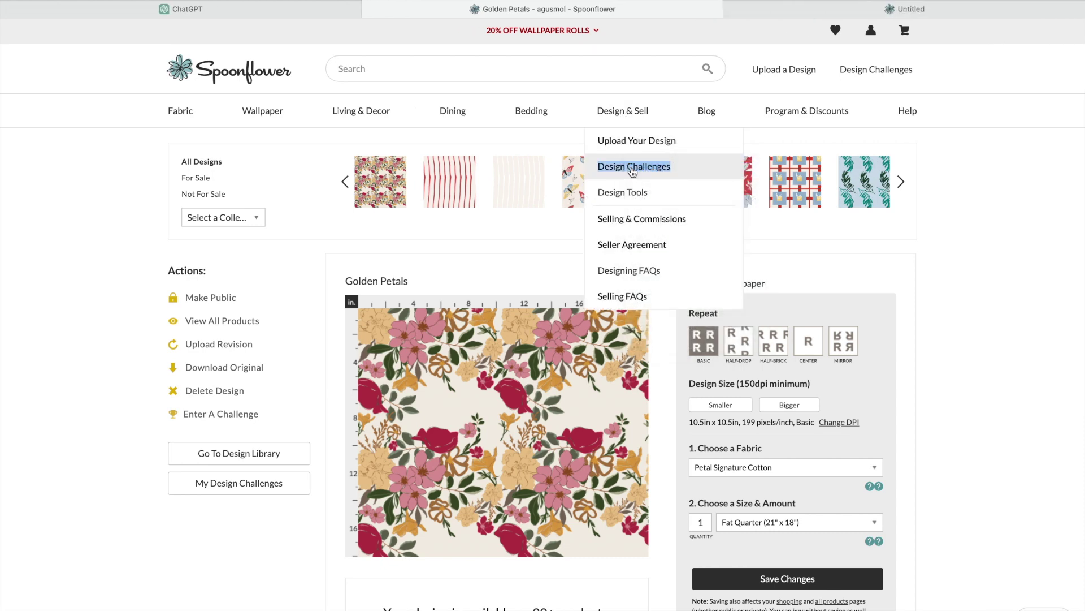
pyautogui.click(799, 12)
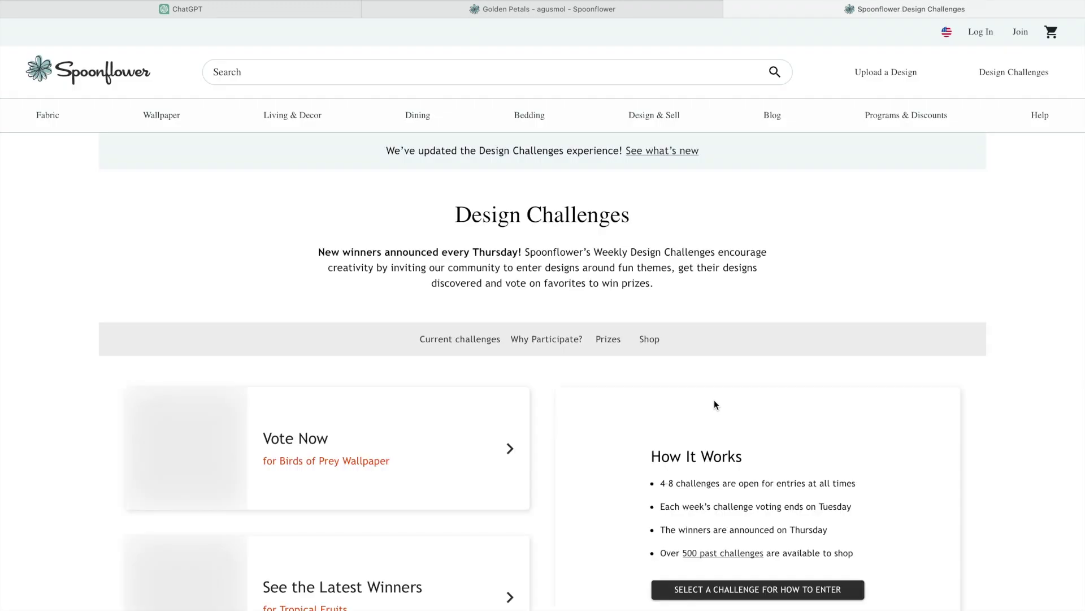
# - Scroll down to the Current Challenges cards, such as Birds of Prey Wallpaper and Buttercups Home Decor
pyautogui.scroll(-8, 714, 399)
pyautogui.scroll(-2, 714, 399)
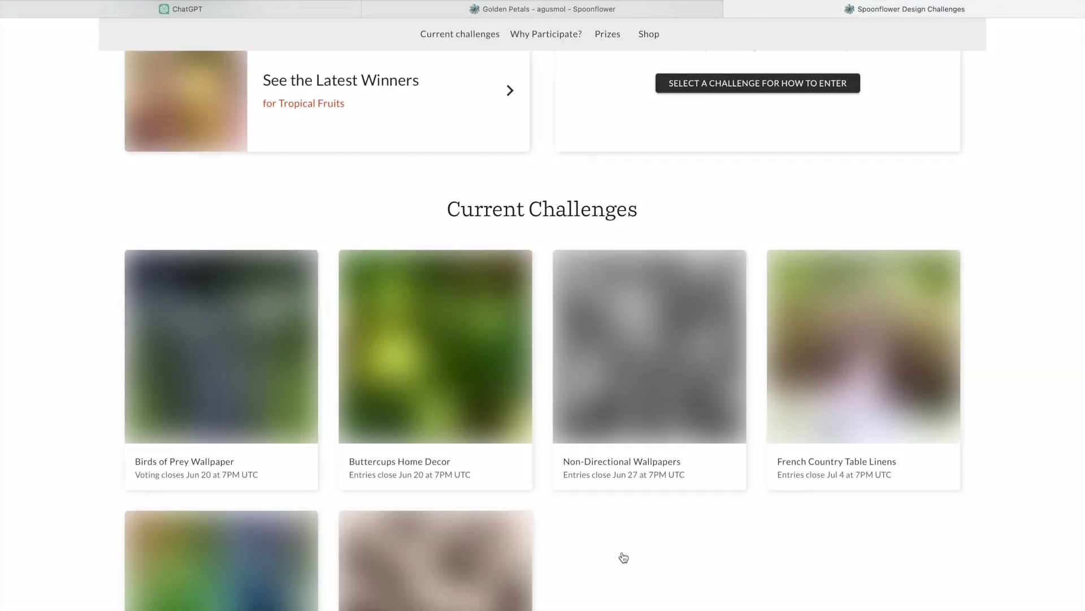
pyautogui.scroll(-2, 594, 503)
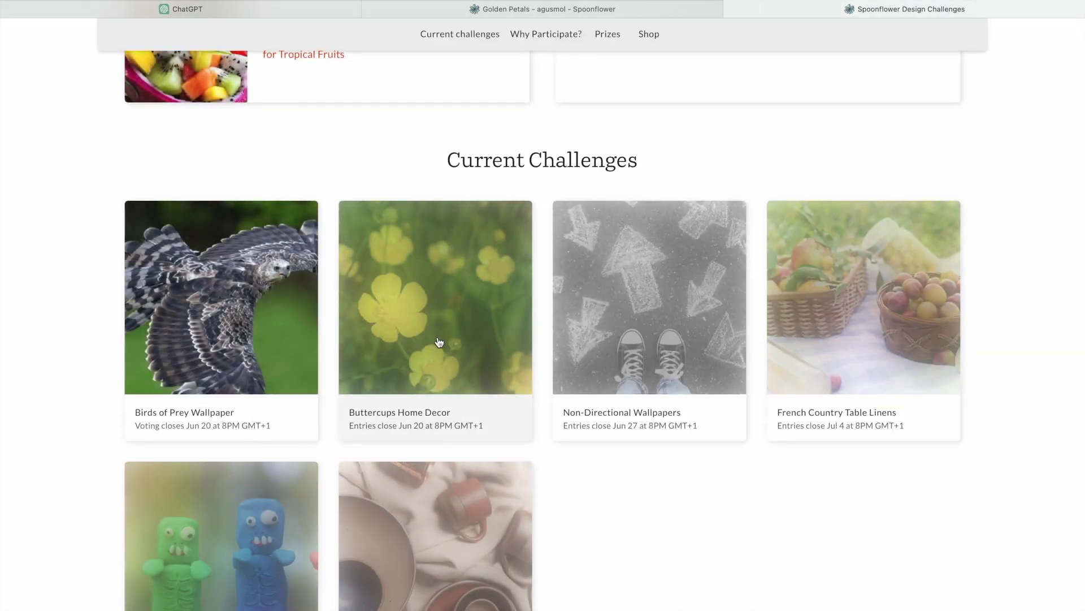
# - Open the Buttercups Home Decor challenge and scroll down through its description
pyautogui.click(439, 343)
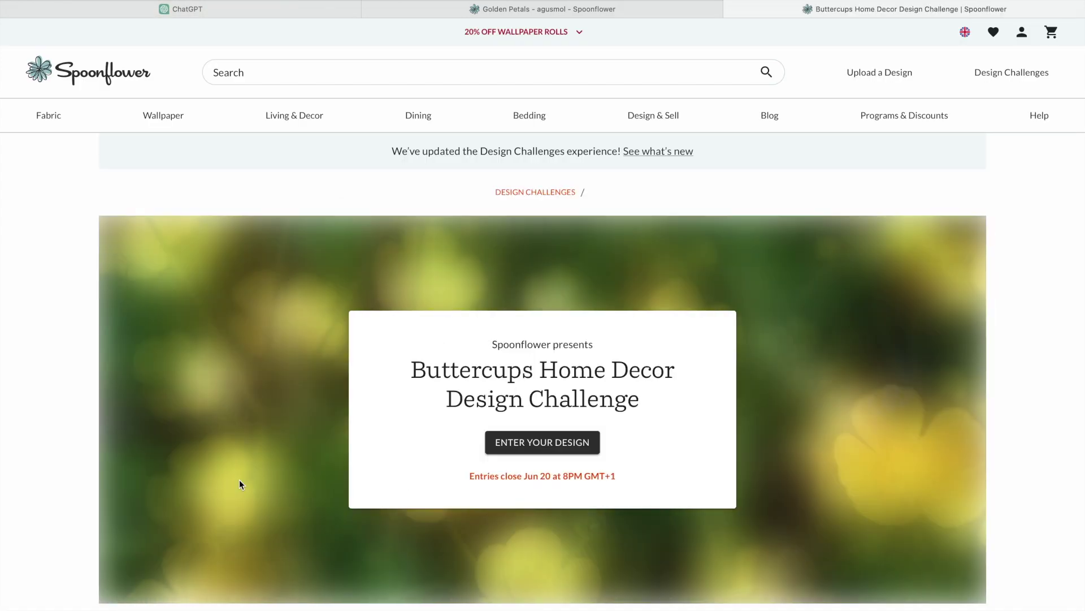
pyautogui.scroll(-2, 235, 492)
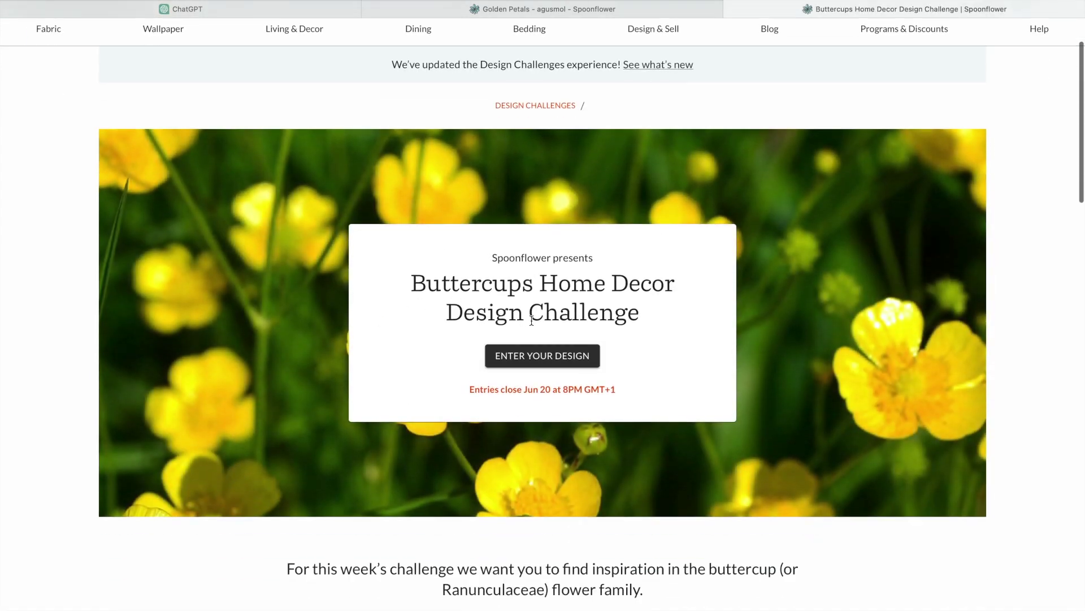
pyautogui.scroll(-1, 532, 321)
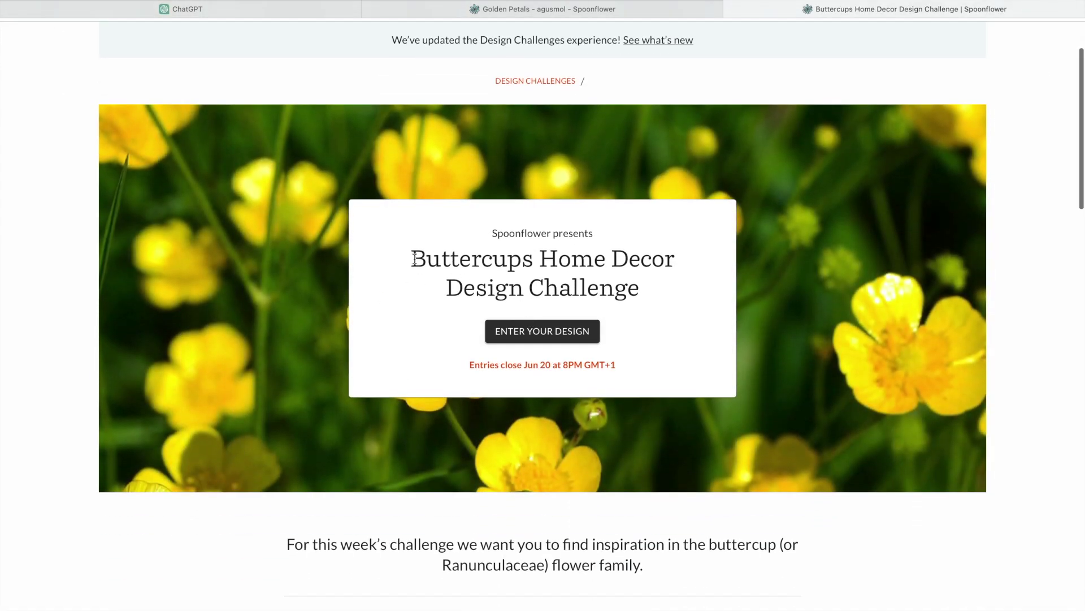
pyautogui.moveTo(414, 258); pyautogui.dragTo(535, 256)
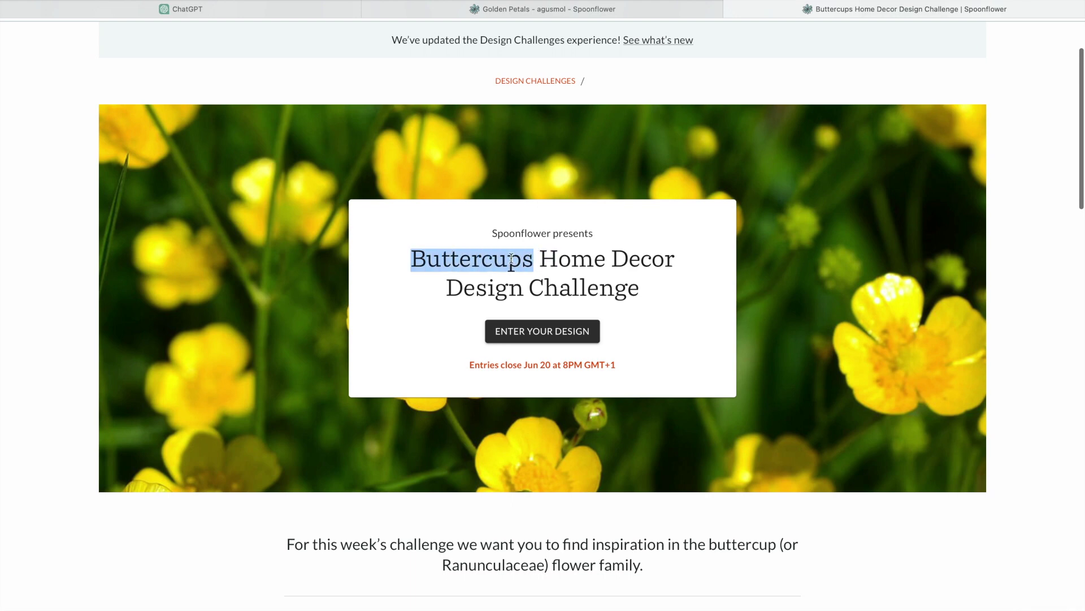
pyautogui.scroll(-2, 512, 258)
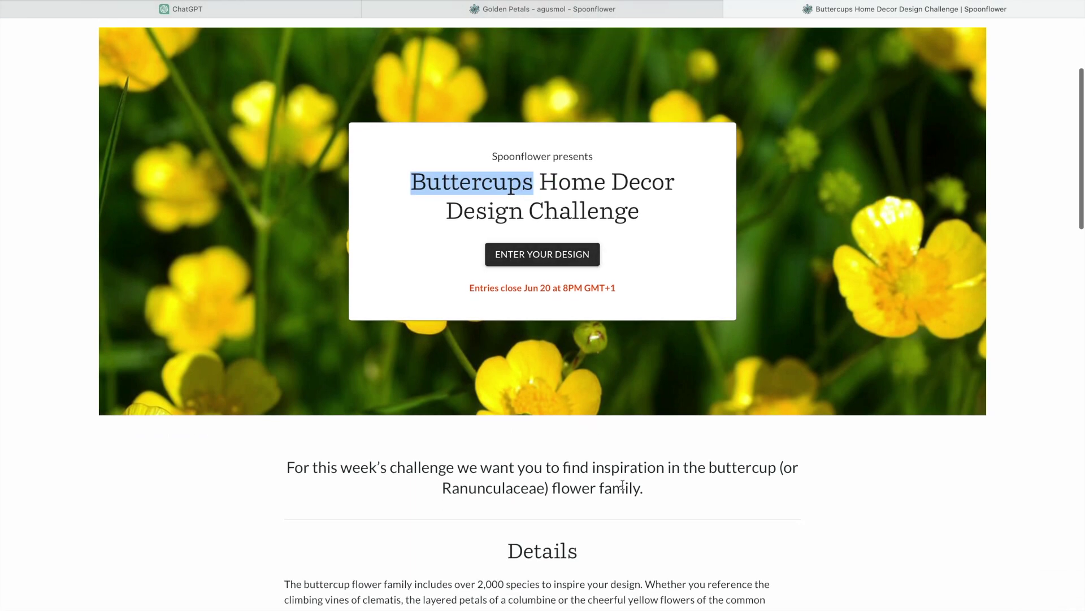
# - Copy the phrase 'inspiration in the buttercup' and go back to Golden Petals' Enter A Challenge option
pyautogui.click(633, 470)
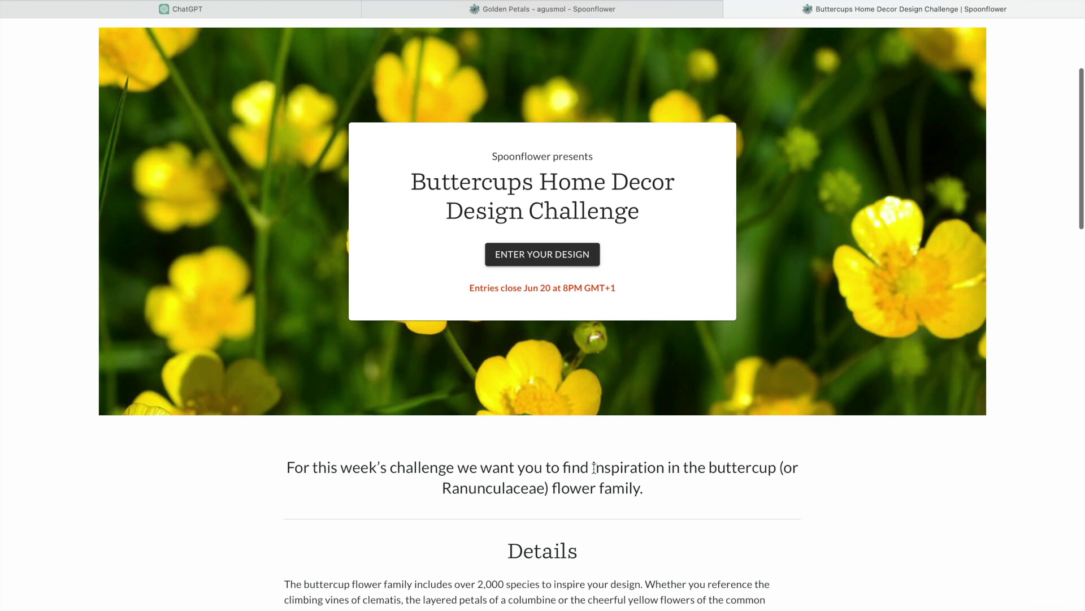
pyautogui.moveTo(593, 467); pyautogui.dragTo(722, 469)
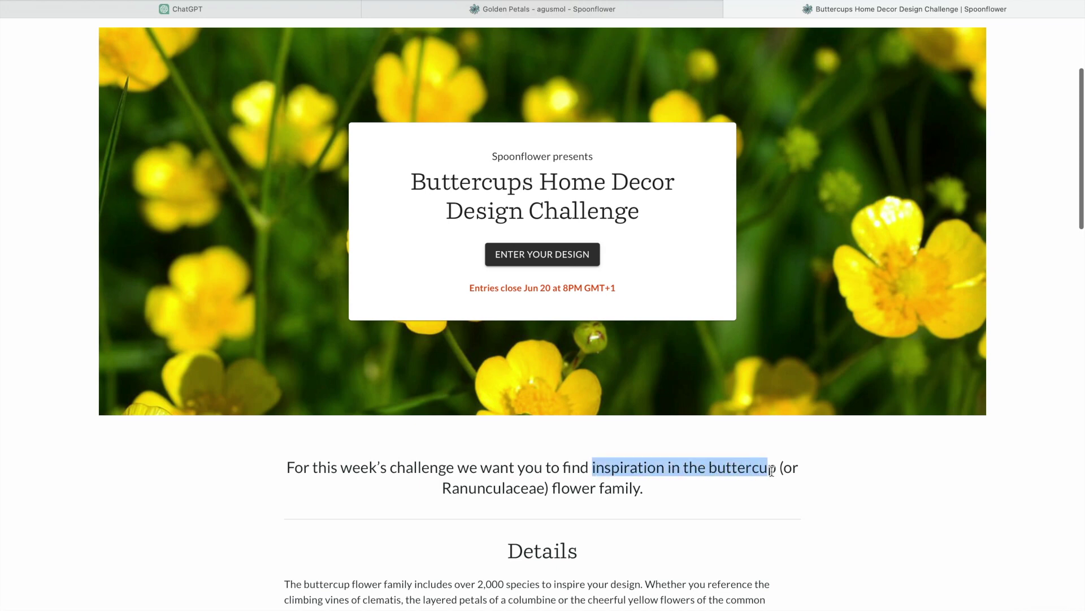
pyautogui.moveTo(772, 471); pyautogui.dragTo(777, 469)
pyautogui.rightClick(760, 468)
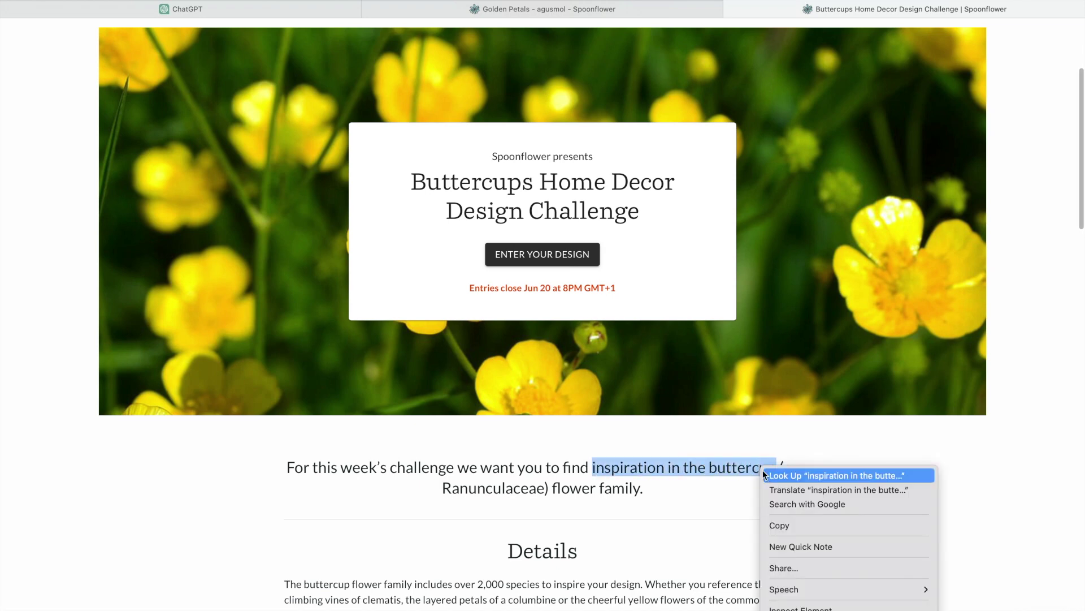
pyautogui.click(783, 525)
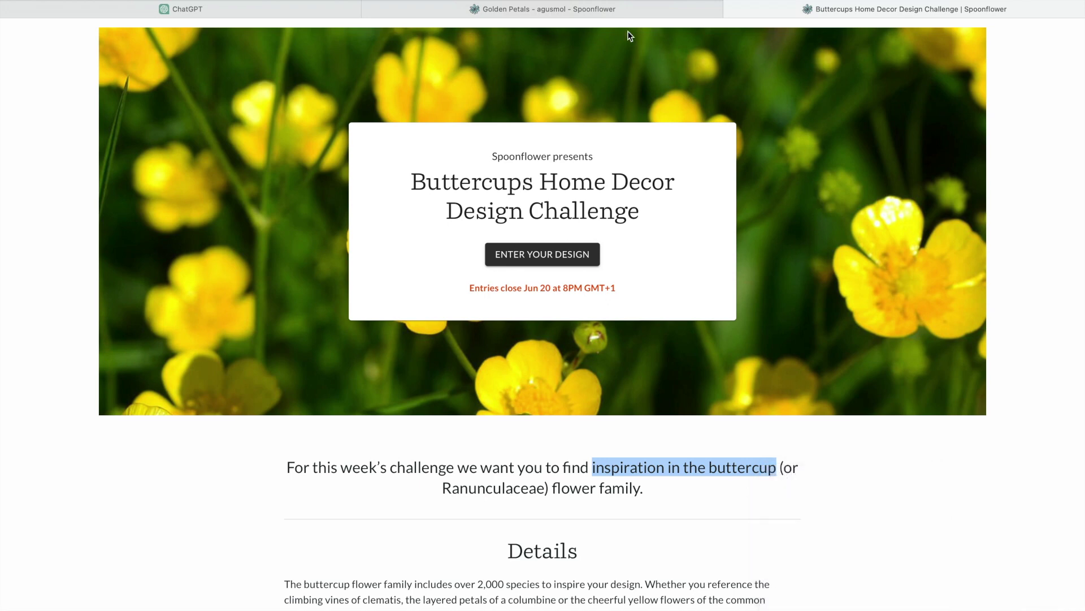
pyautogui.click(609, 11)
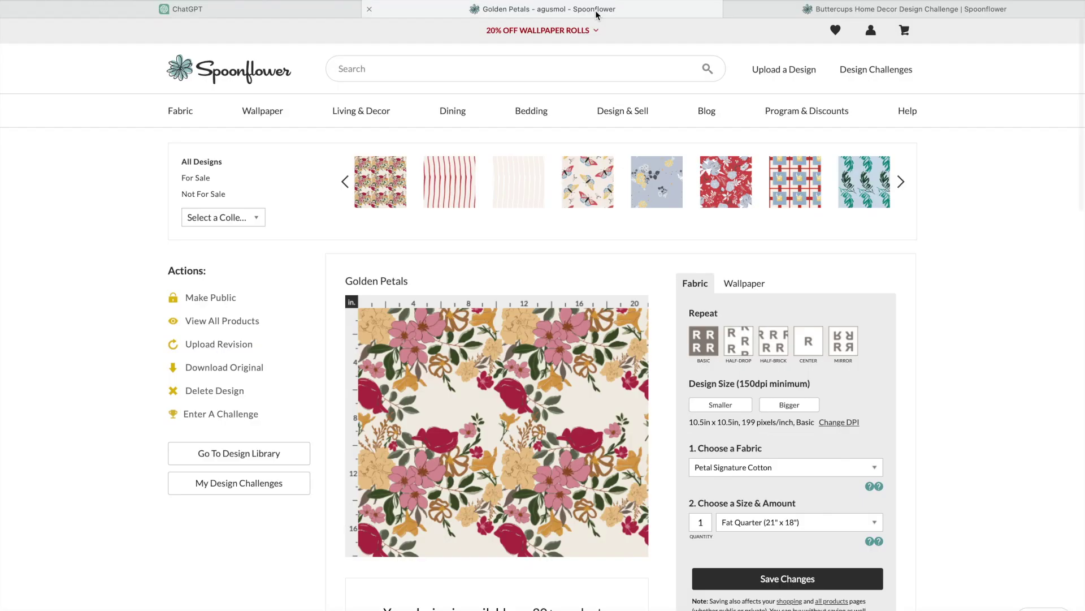
pyautogui.click(273, 413)
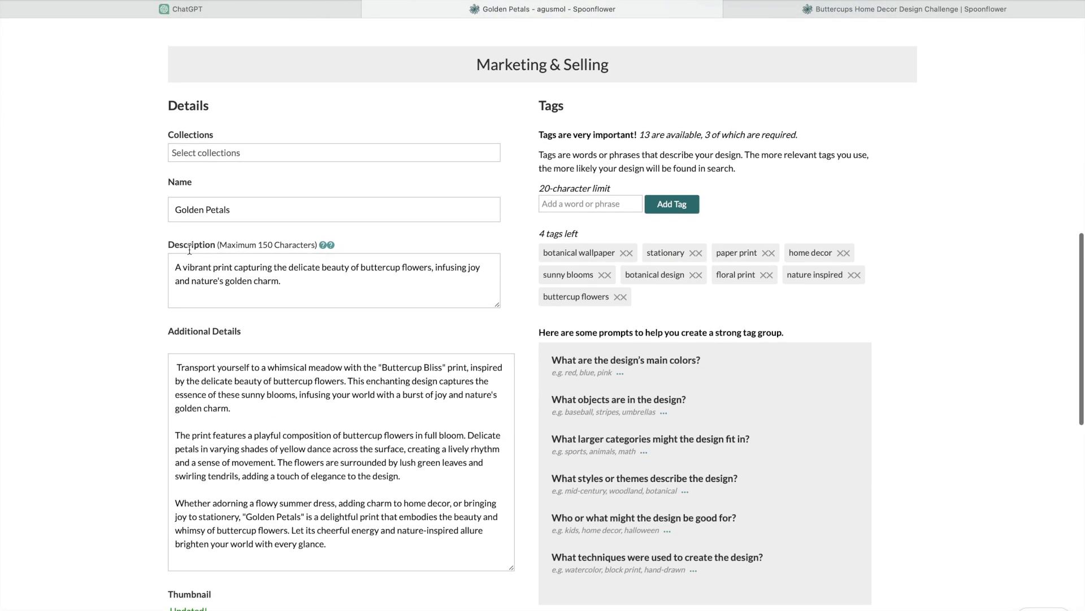
# - Move from the Golden Petals page to ChatGPT's start page with the message box focused
pyautogui.scroll(2, 147, 289)
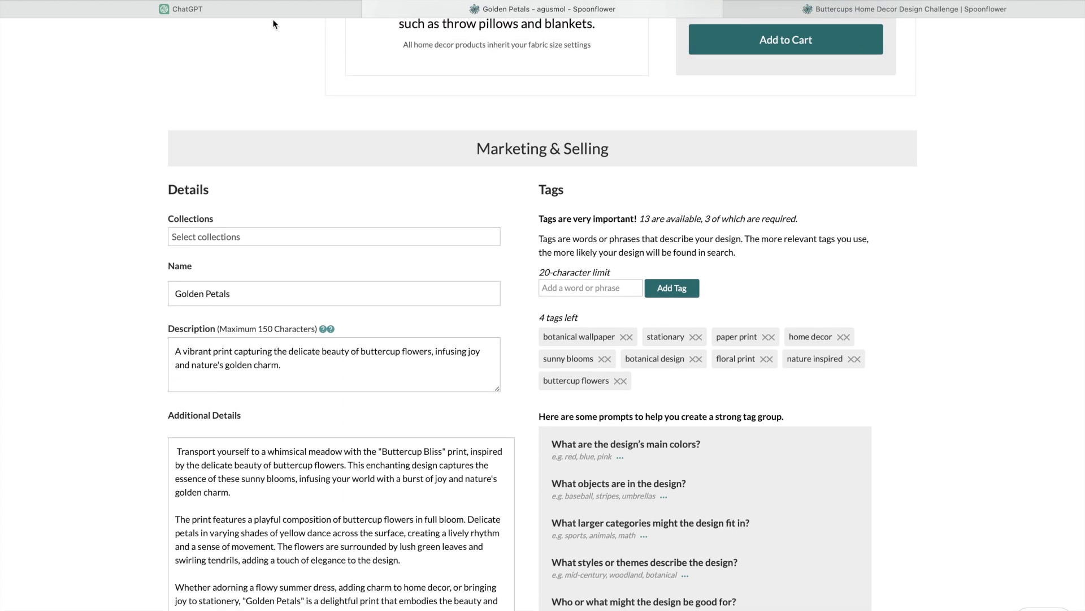
pyautogui.click(246, 15)
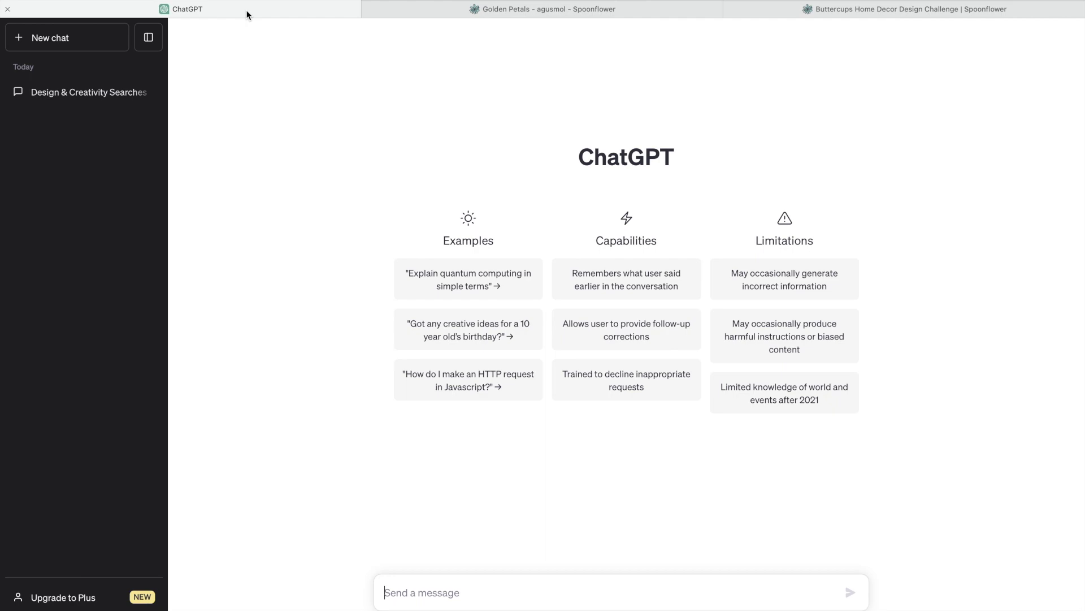
pyautogui.click(697, 9)
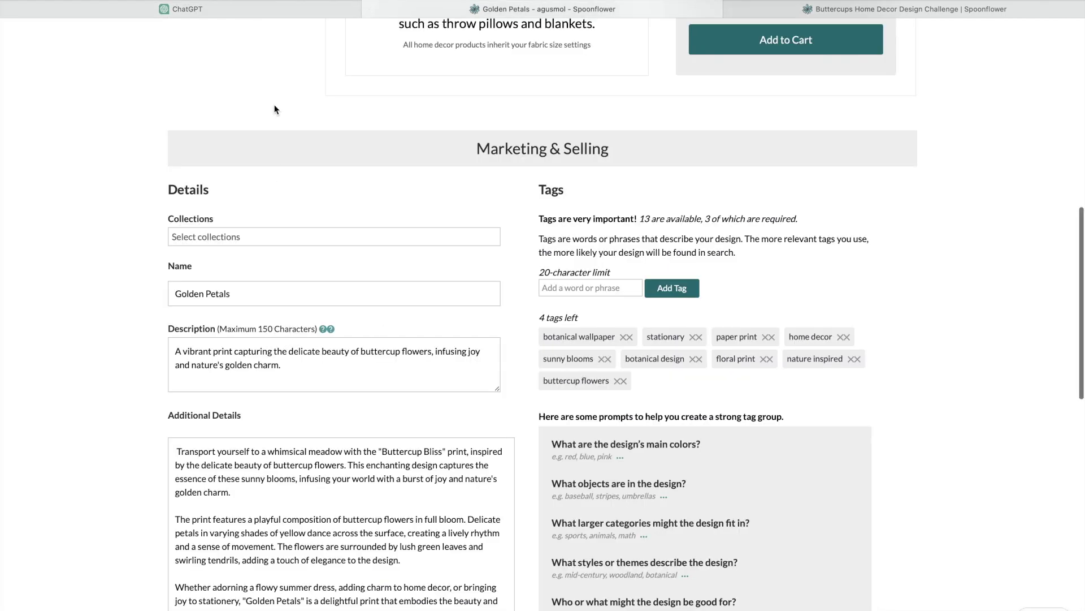
pyautogui.click(257, 12)
pyautogui.click(397, 594)
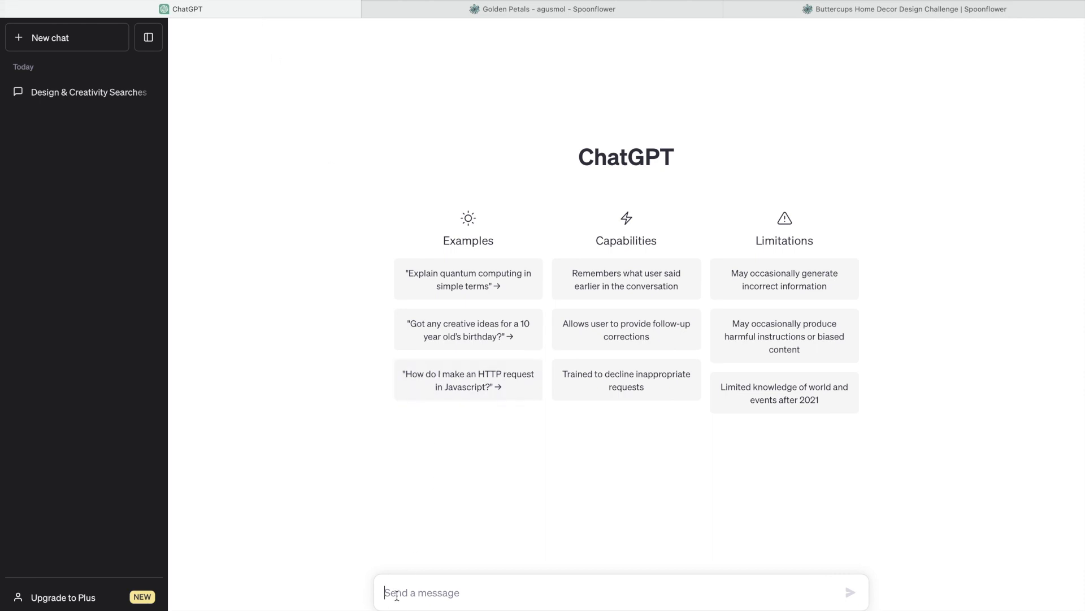
# - Send the prompt 'please give me a description of a print inspired by buttercups in maximum 150 characters'
pyautogui.write('please ')
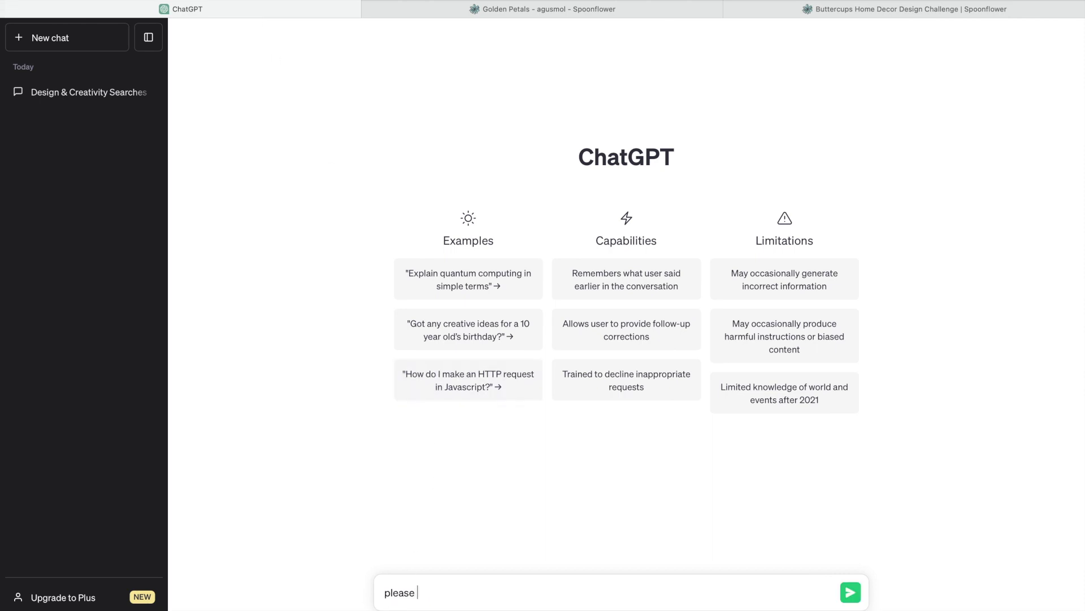
pyautogui.write('give me a description of ')
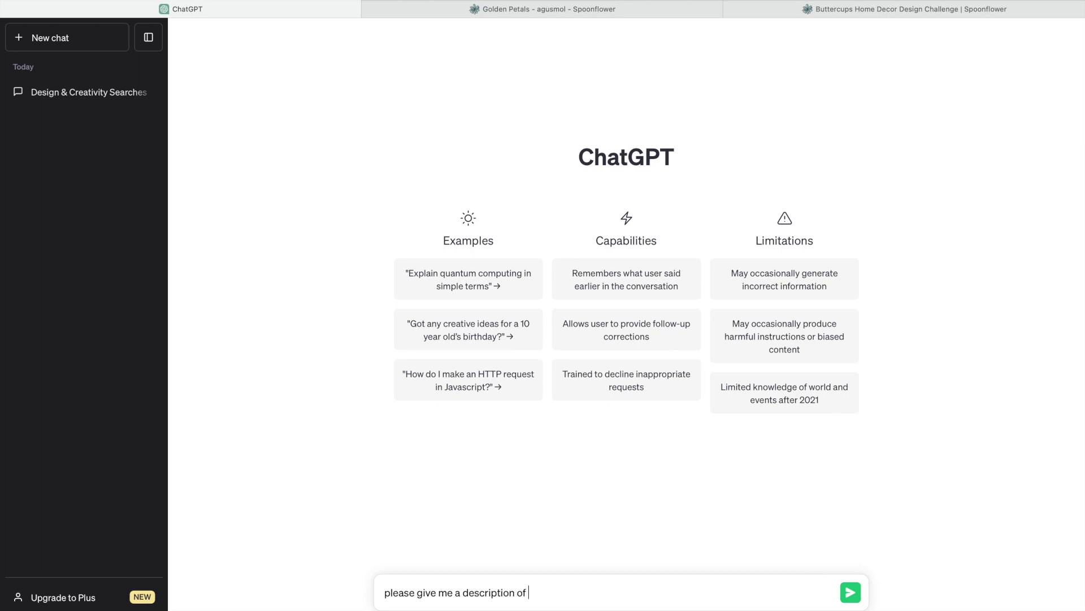
pyautogui.write('a print inspired by')
pyautogui.press('super+v')
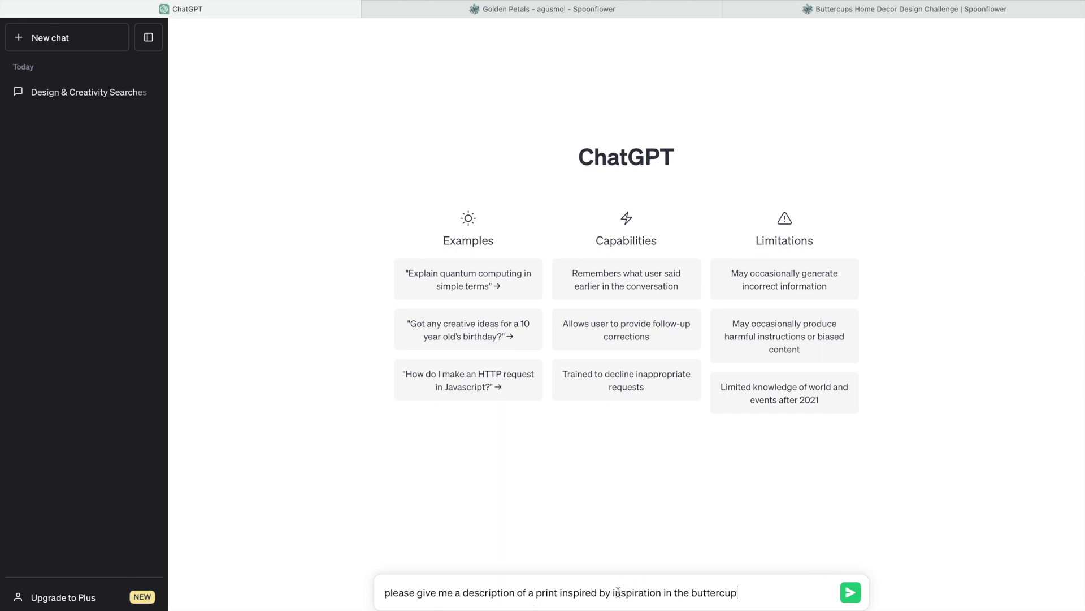
pyautogui.moveTo(613, 592); pyautogui.dragTo(693, 588)
pyautogui.press('BackSpace')
pyautogui.write('s')
pyautogui.write('in ')
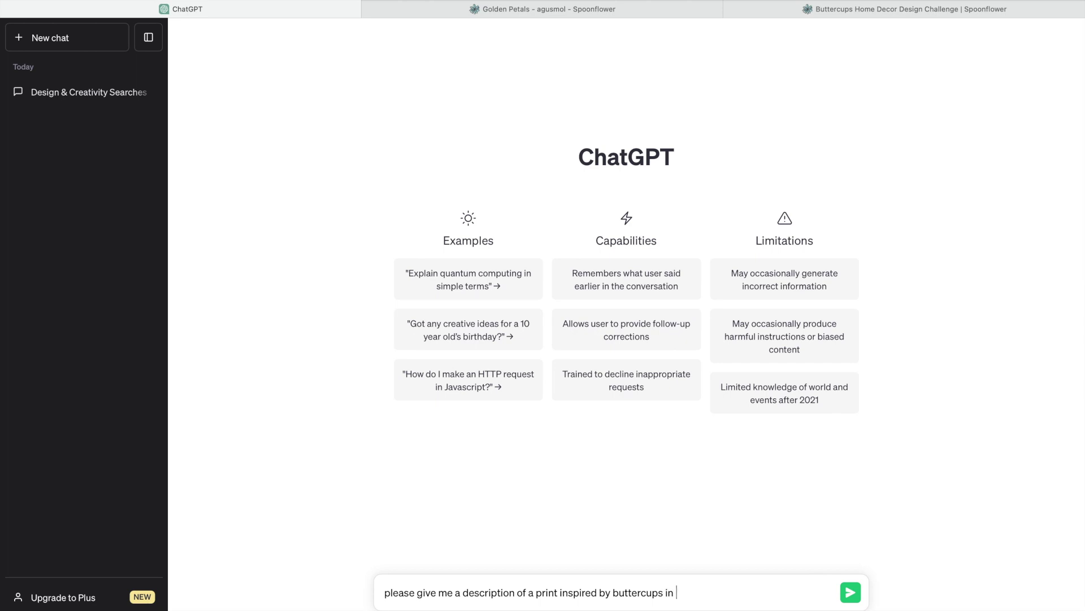
pyautogui.write('maximum 150 character')
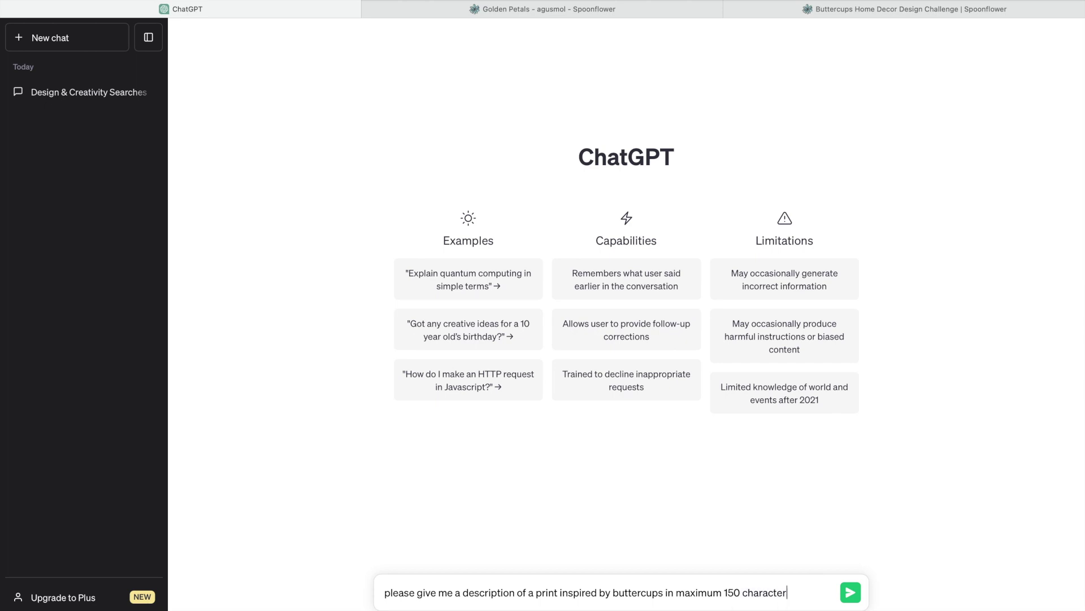
pyautogui.write('s')
pyautogui.click(851, 593)
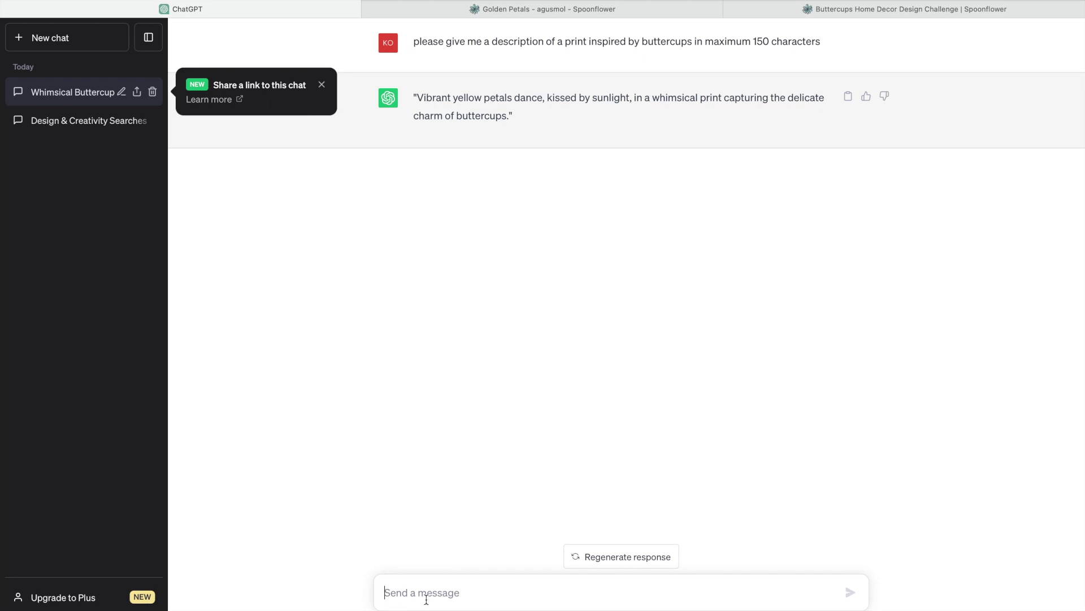
# - Type the follow-up 'can you make it a more simple description'
pyautogui.write('can y')
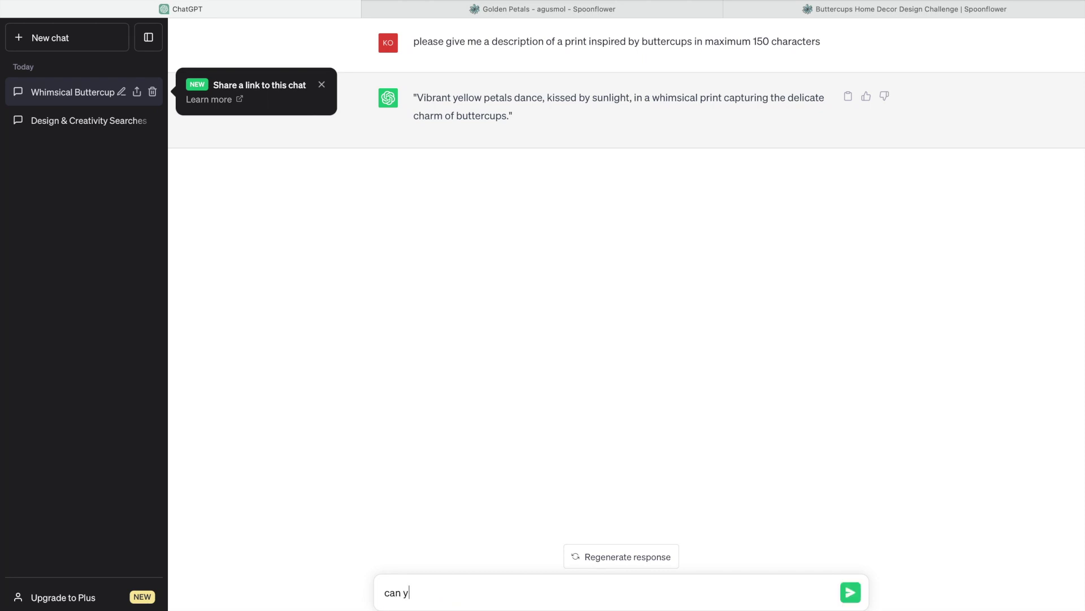
pyautogui.write('ou make it a more simple de')
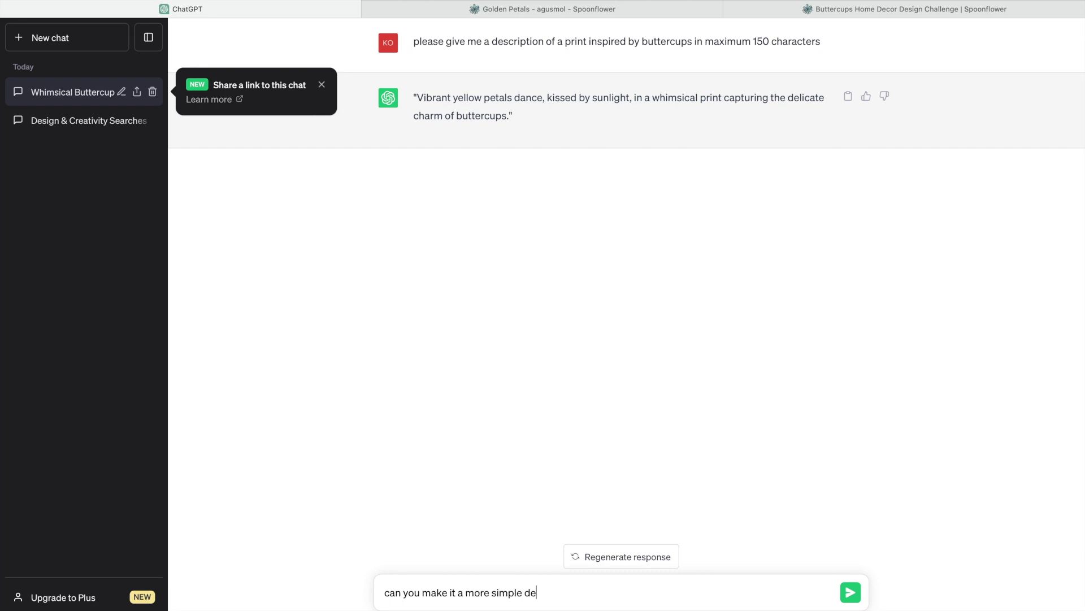
pyautogui.write('scription')
# - Send the simpler-description request, then switch to the Golden Petals page
pyautogui.click(850, 592)
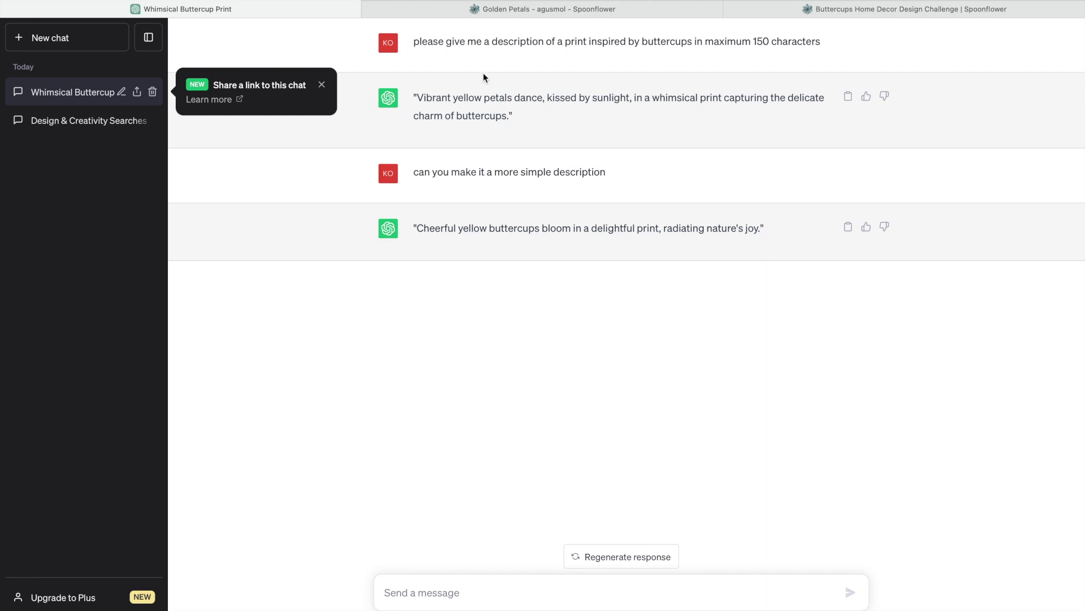
pyautogui.click(490, 12)
# - Ask ChatGPT 'can you add additional description', then return to the Golden Petals Marketing & Selling section
pyautogui.scroll(-2, 279, 511)
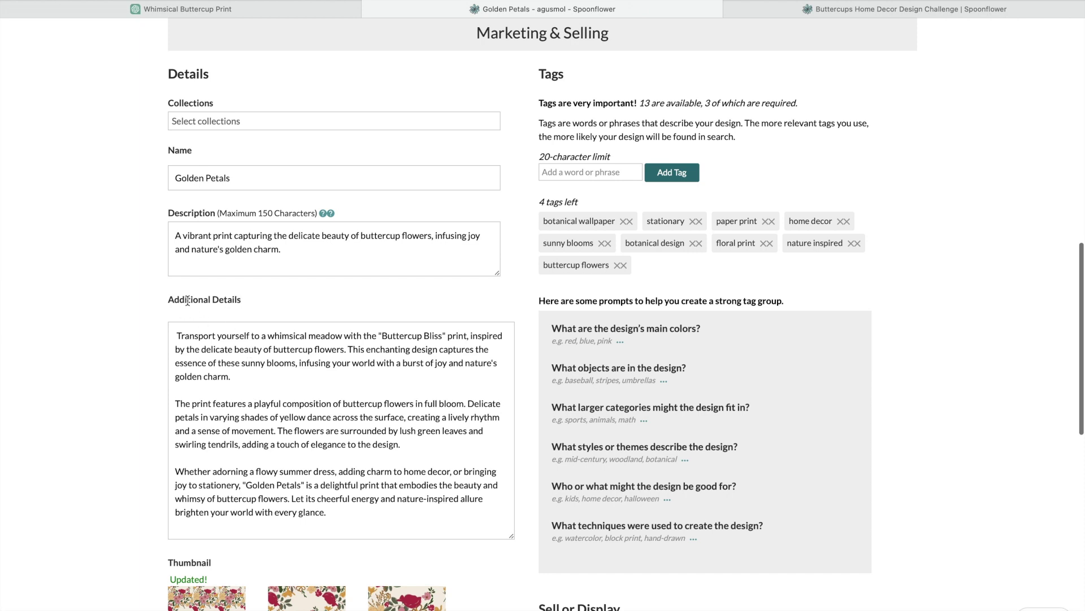
pyautogui.click(249, 10)
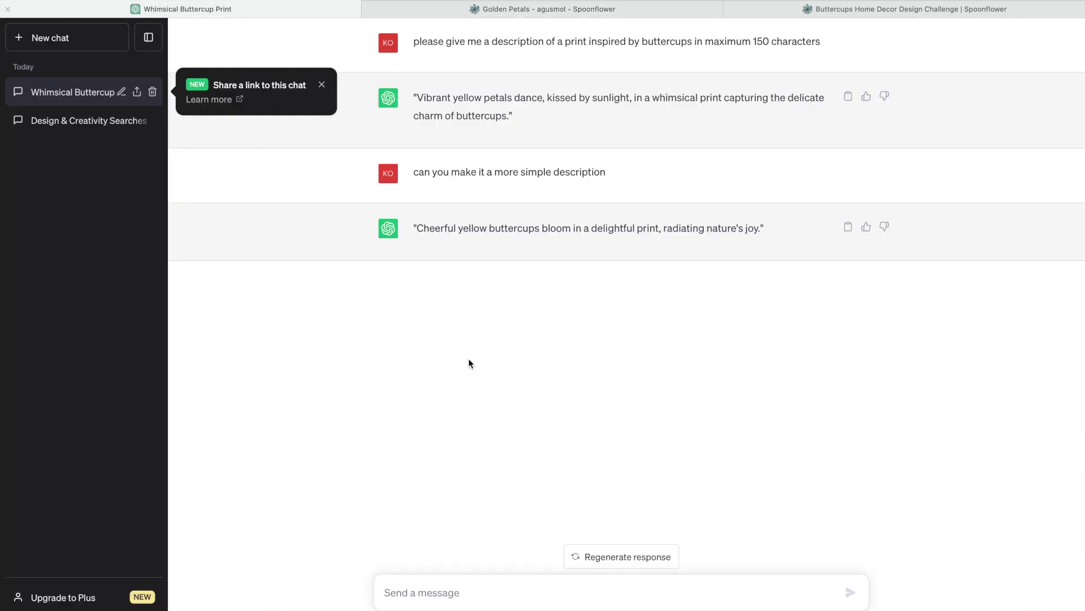
pyautogui.click(436, 588)
pyautogui.write('can')
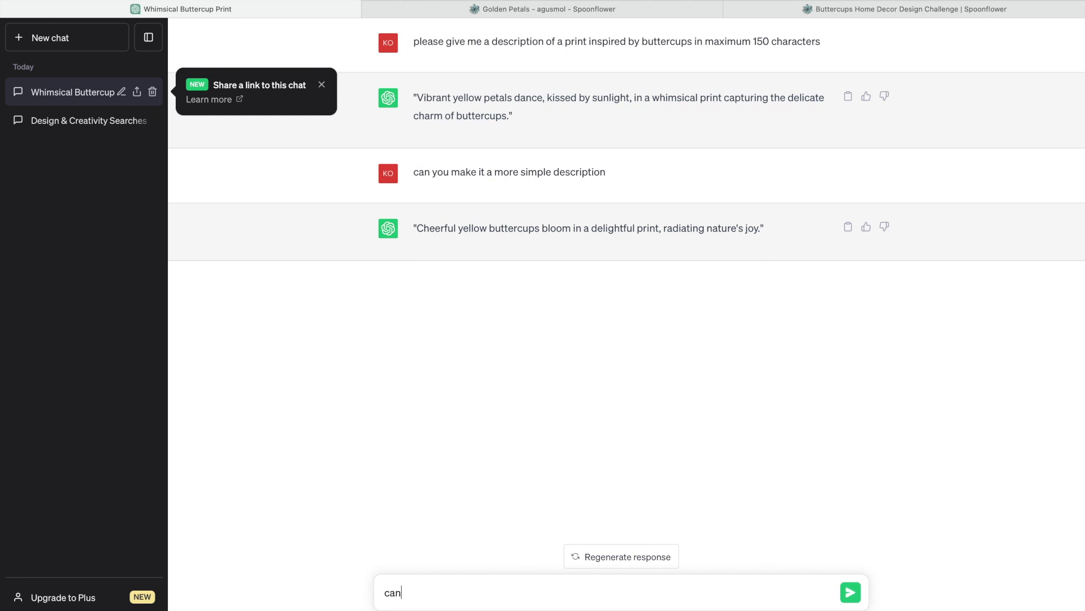
pyautogui.write(' you add additional descripti')
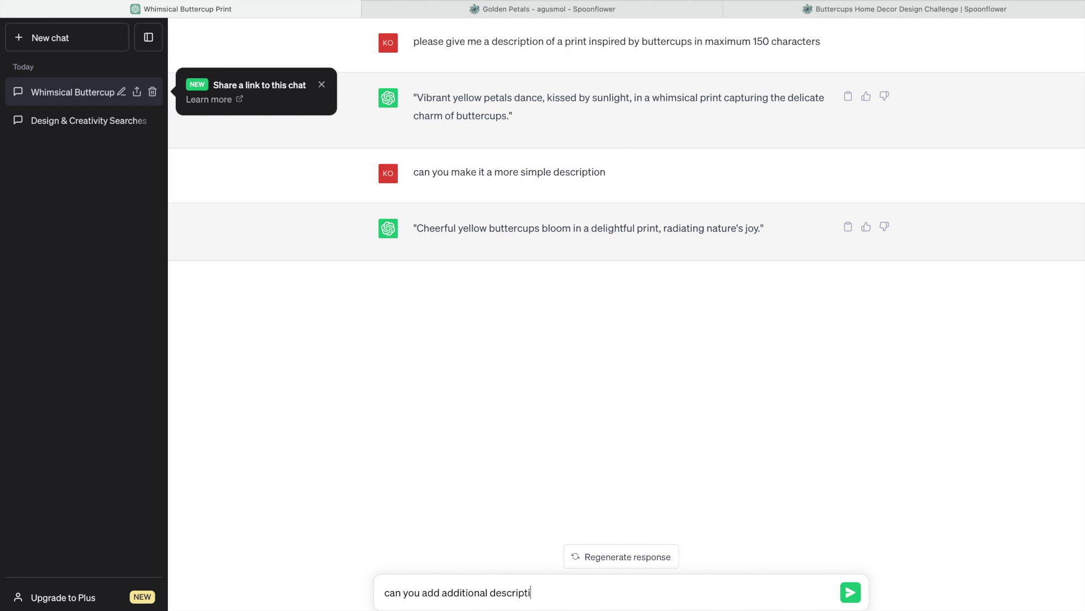
pyautogui.write('on')
pyautogui.press('Return')
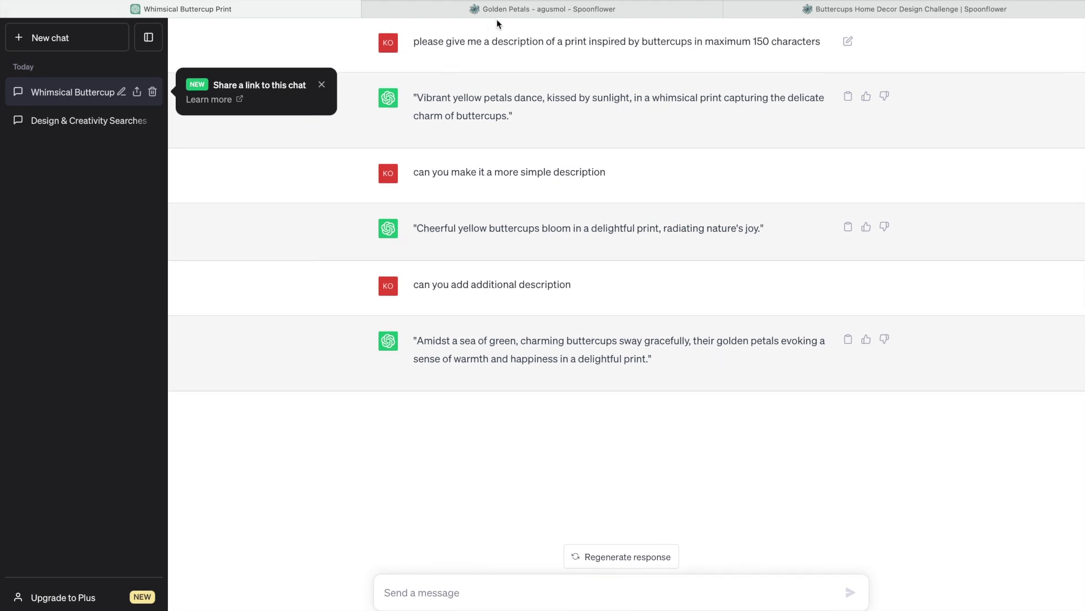
pyautogui.click(509, 11)
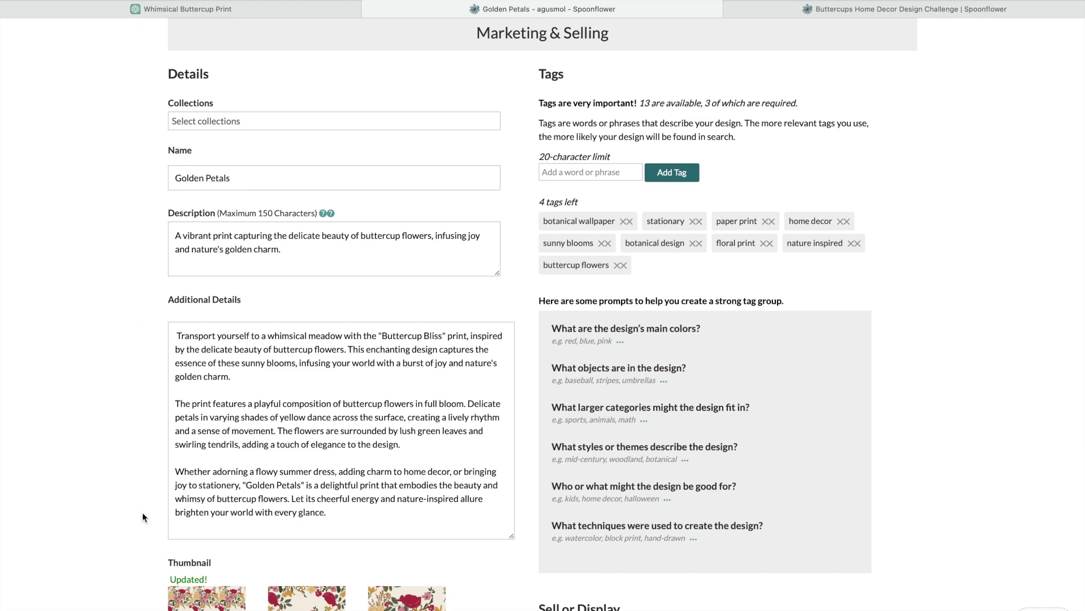
pyautogui.scroll(-3, 143, 516)
# - Ask ChatGPT 'can you generate 10 tags for this print', then open the Buttercups challenge tab
pyautogui.scroll(5, 143, 516)
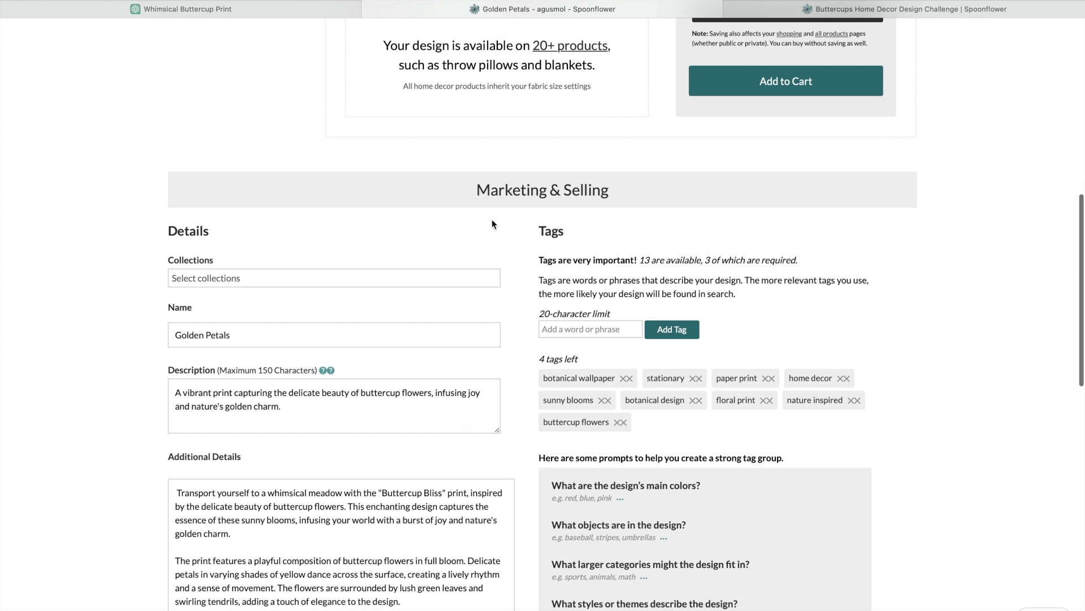
pyautogui.click(314, 13)
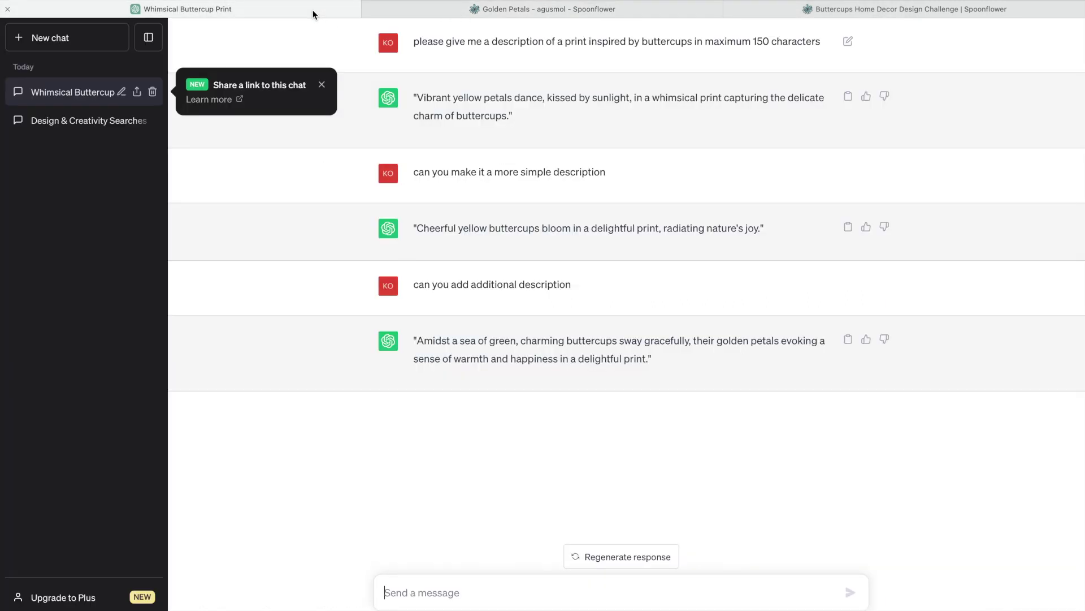
pyautogui.write('can y')
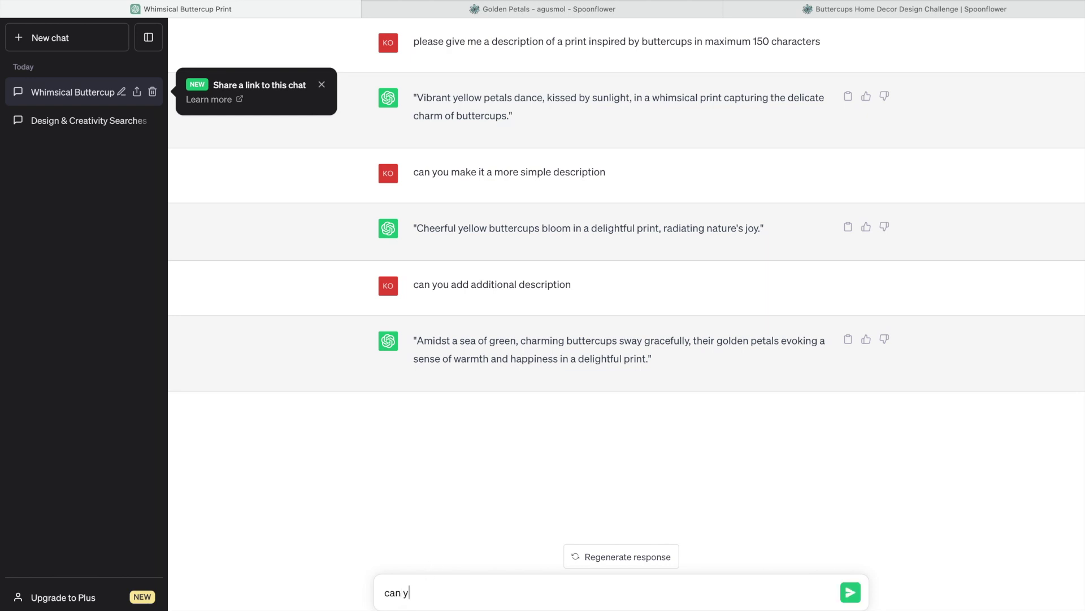
pyautogui.write('ou generate 10 tags for this ')
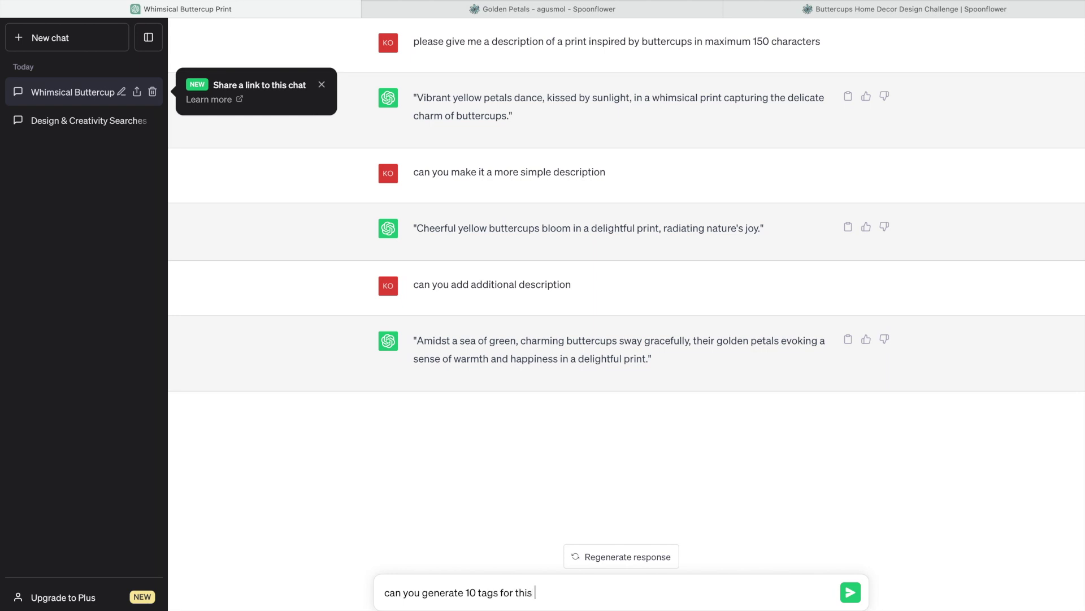
pyautogui.write('print')
pyautogui.press('Return')
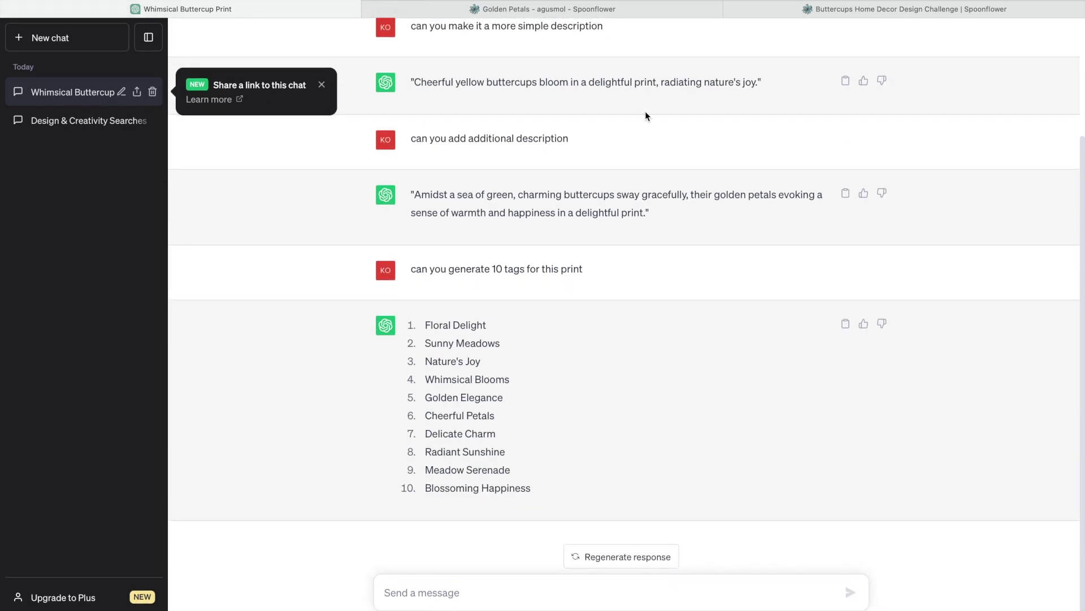
pyautogui.click(848, 10)
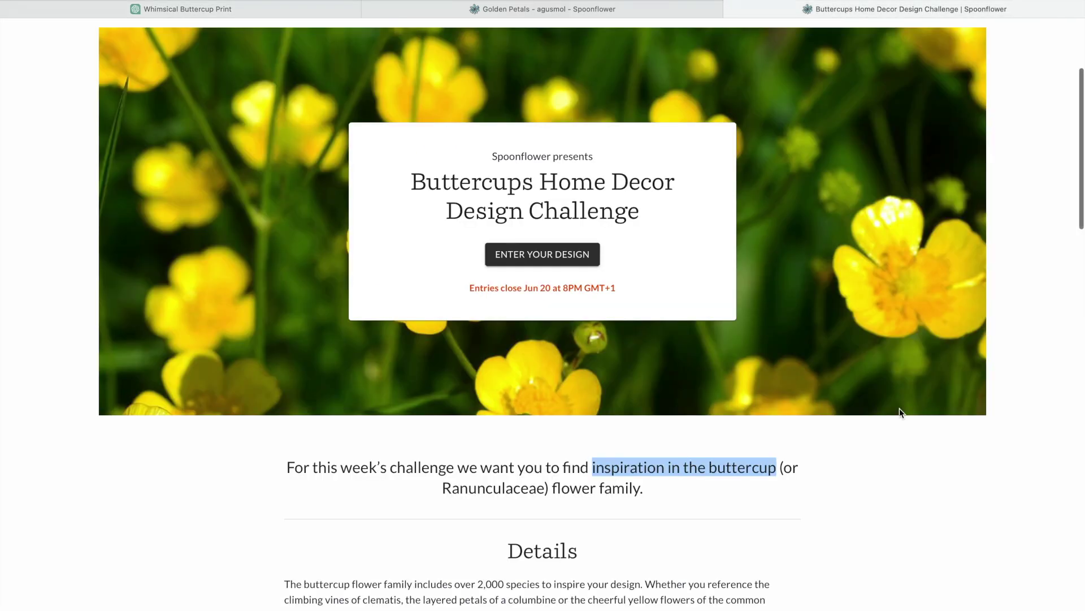
# - Return to the Golden Petals page and review its Marketing & Selling description, details and tags
pyautogui.click(622, 8)
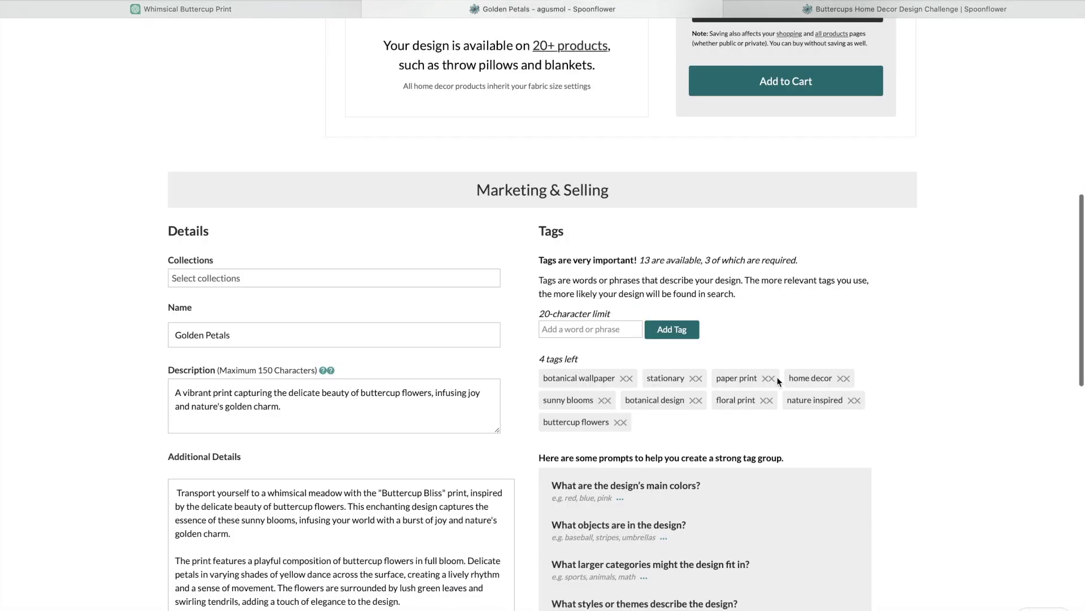
pyautogui.scroll(-7, 777, 377)
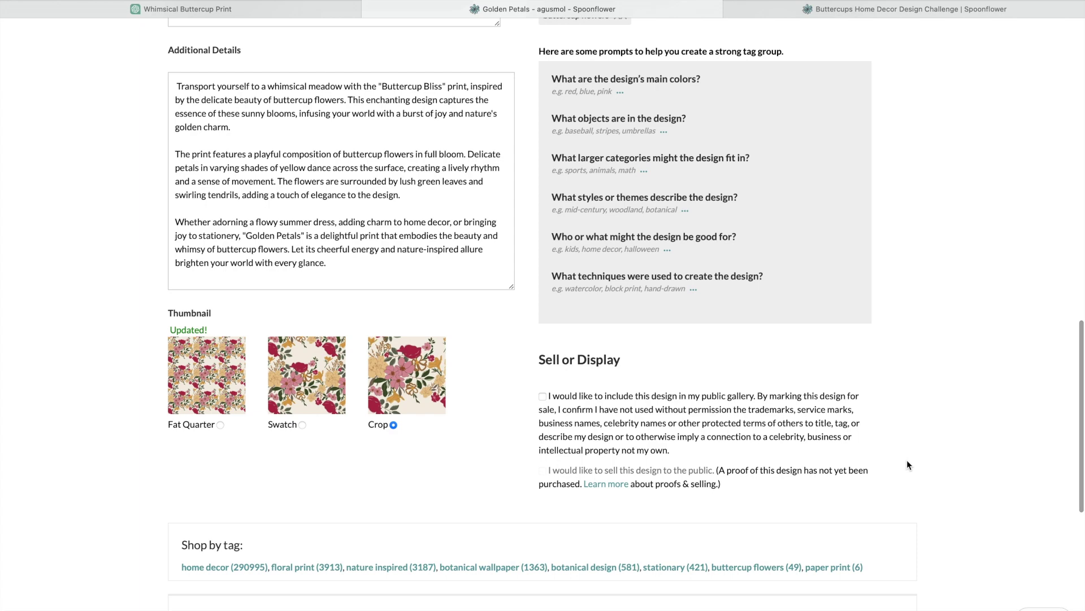
pyautogui.scroll(1, 907, 461)
pyautogui.scroll(-1, 907, 461)
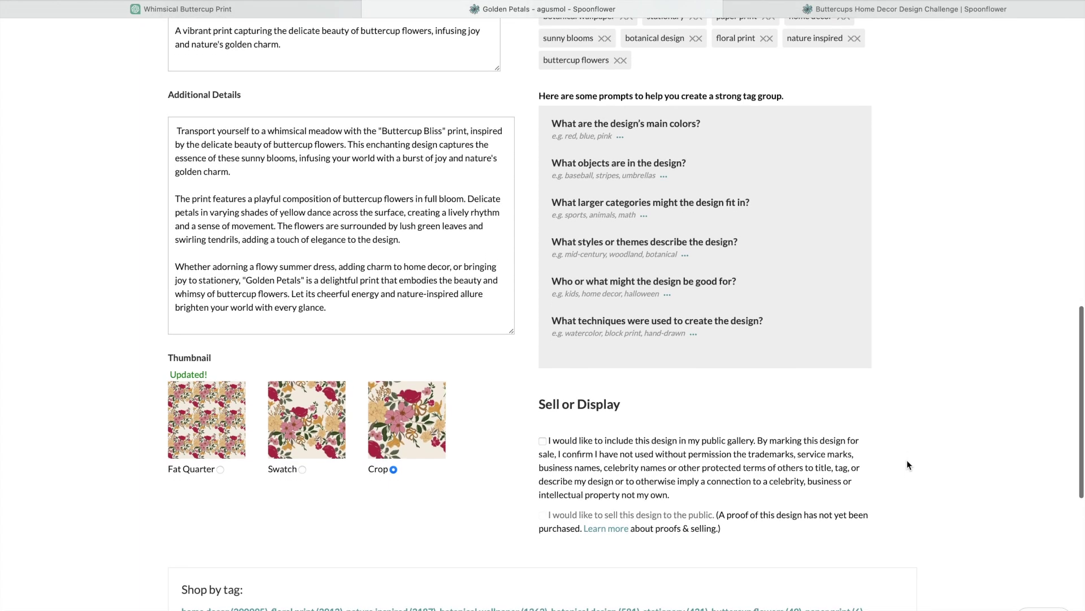
pyautogui.scroll(1, 907, 464)
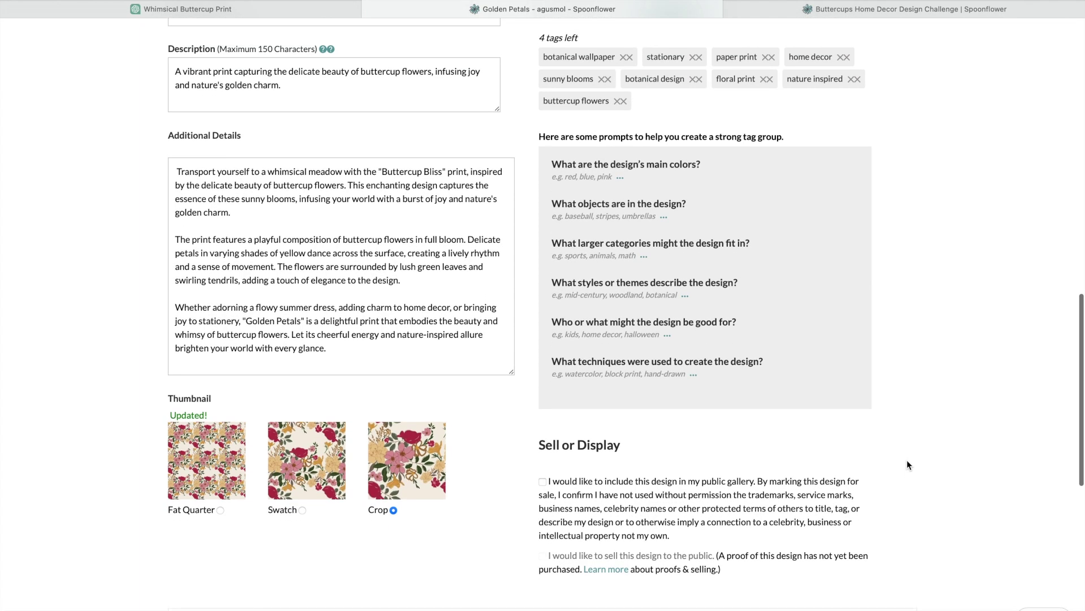
pyautogui.scroll(6, 907, 459)
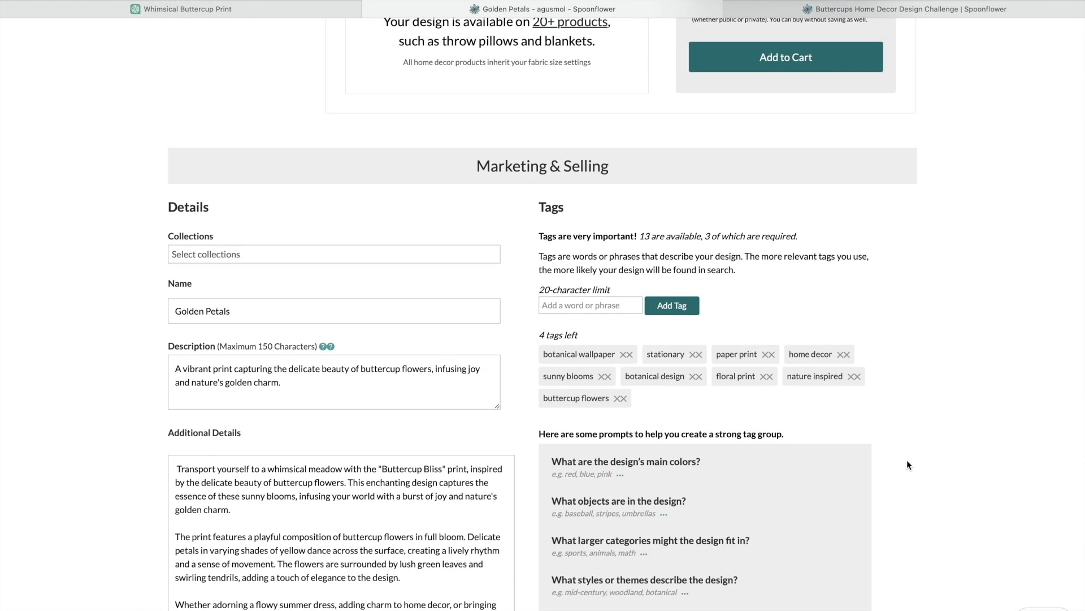
pyautogui.scroll(-5, 907, 459)
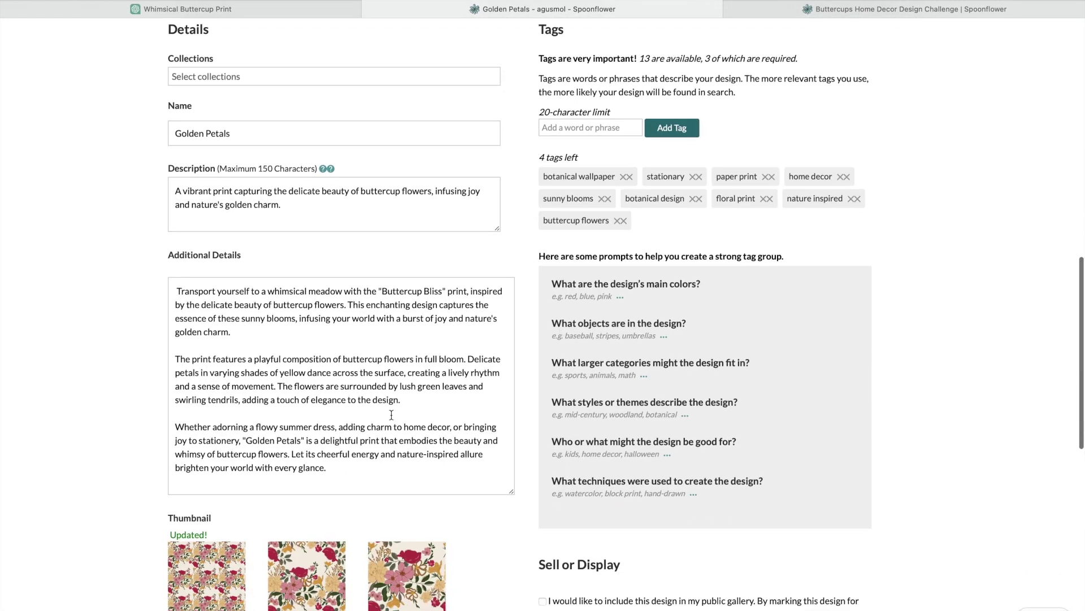
pyautogui.scroll(1, 123, 356)
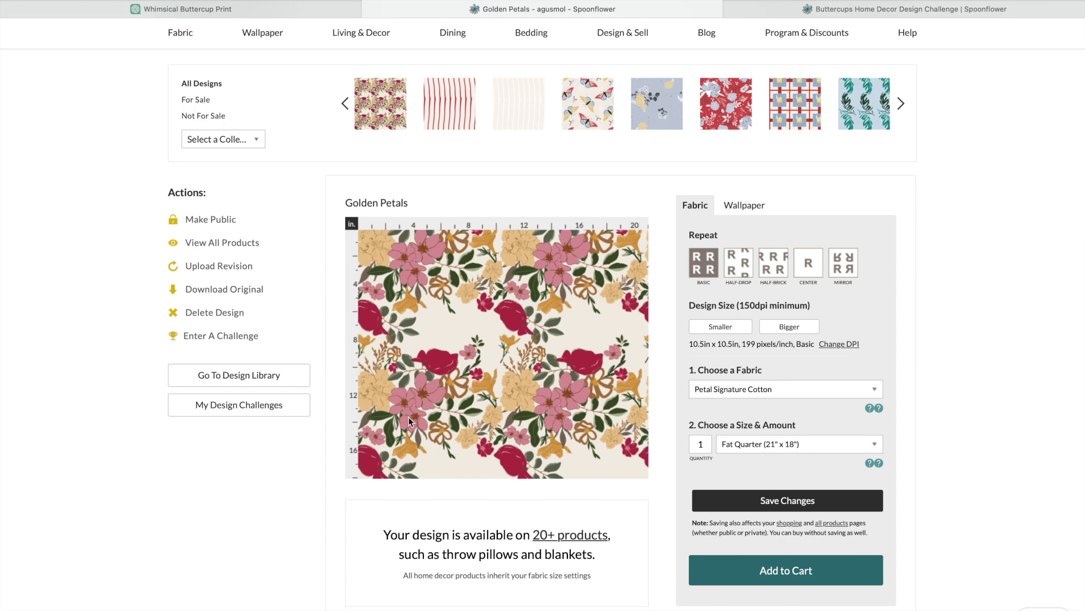
pyautogui.scroll(2, 220, 553)
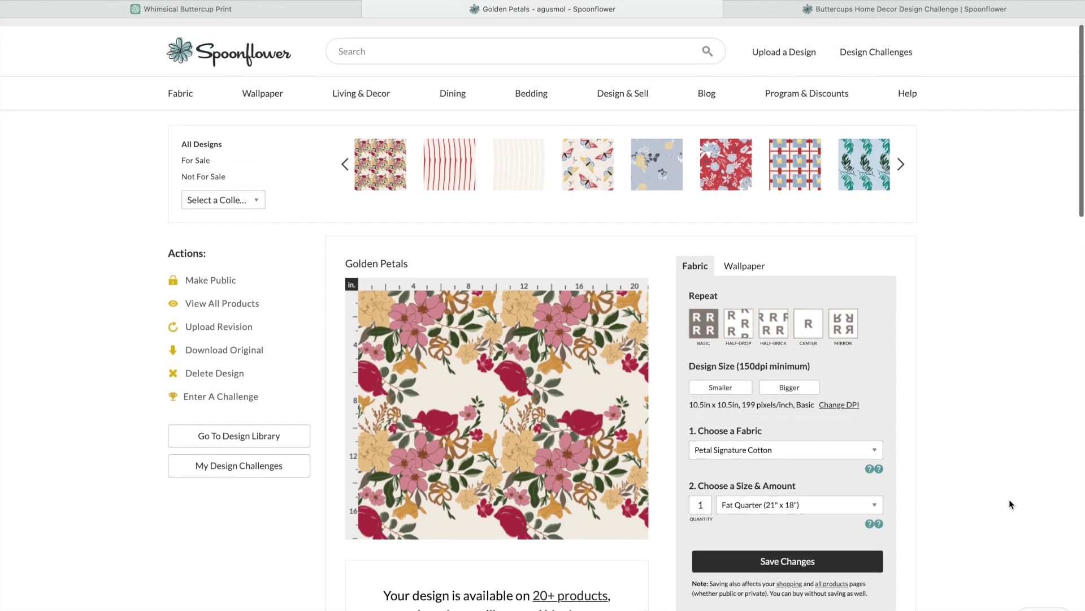
pyautogui.scroll(-2, 1010, 501)
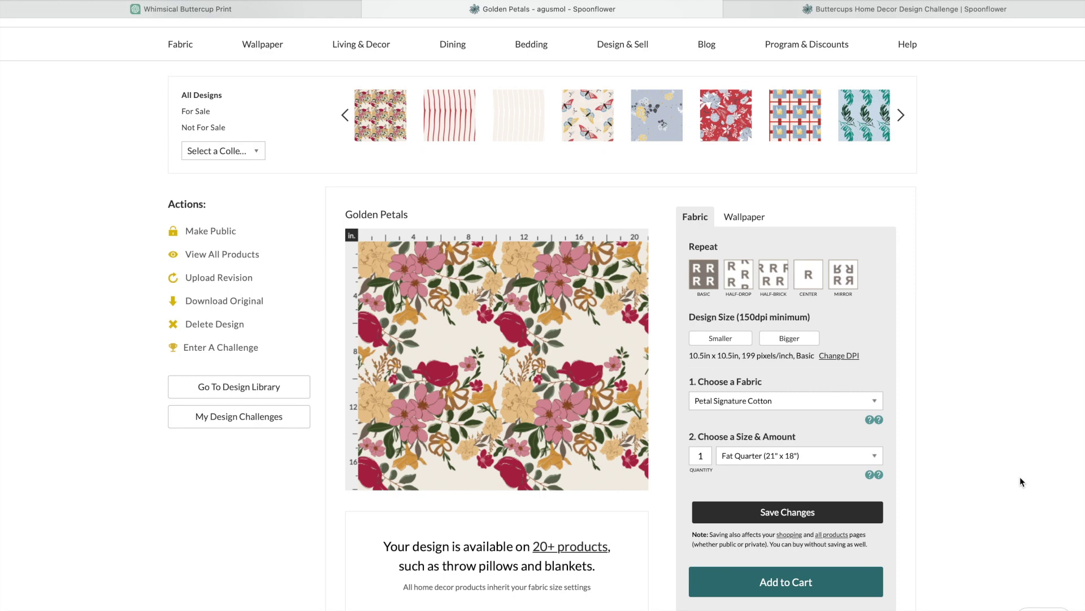
pyautogui.scroll(-5, 1020, 477)
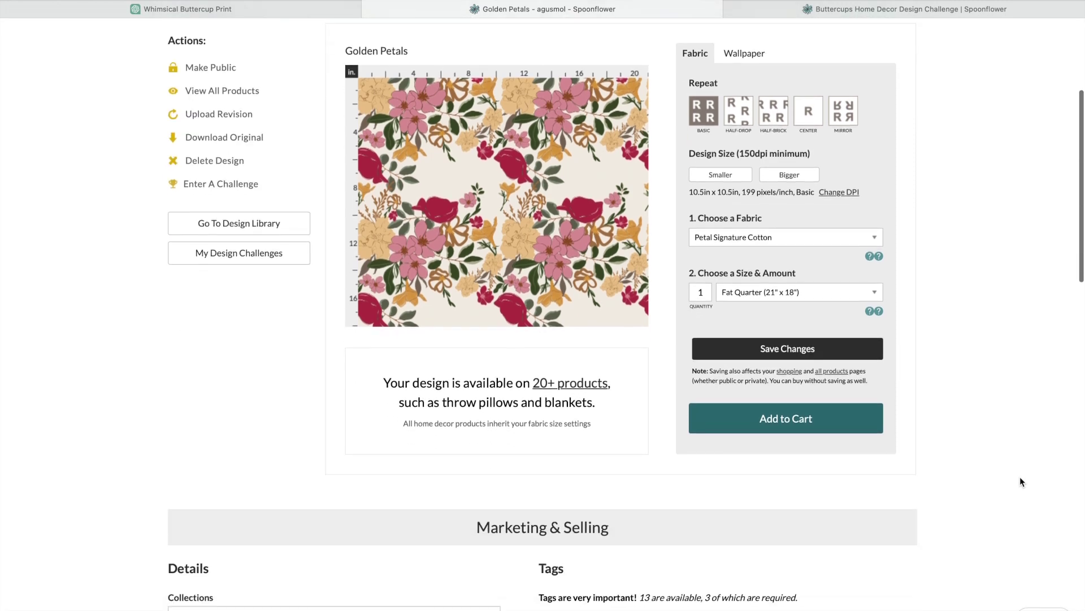